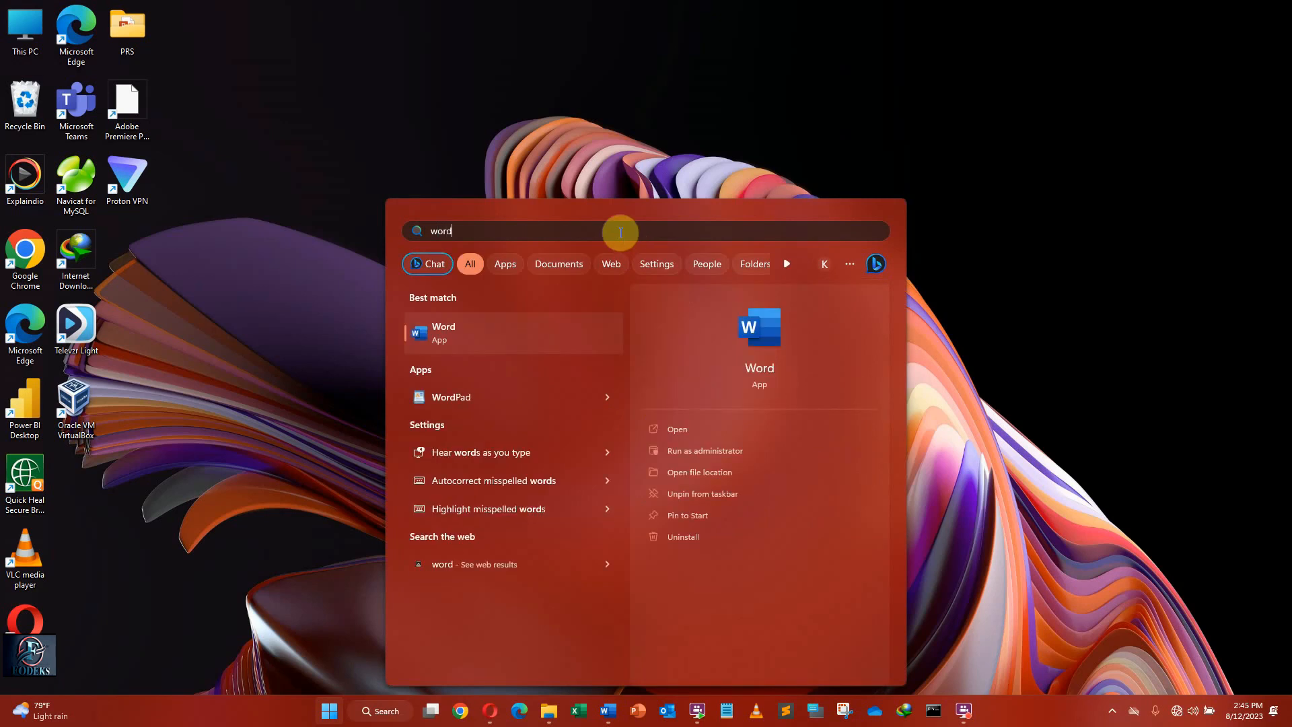
Start Word and create a new blank document.
{"action": "left_click", "coordinate": [432, 331]}
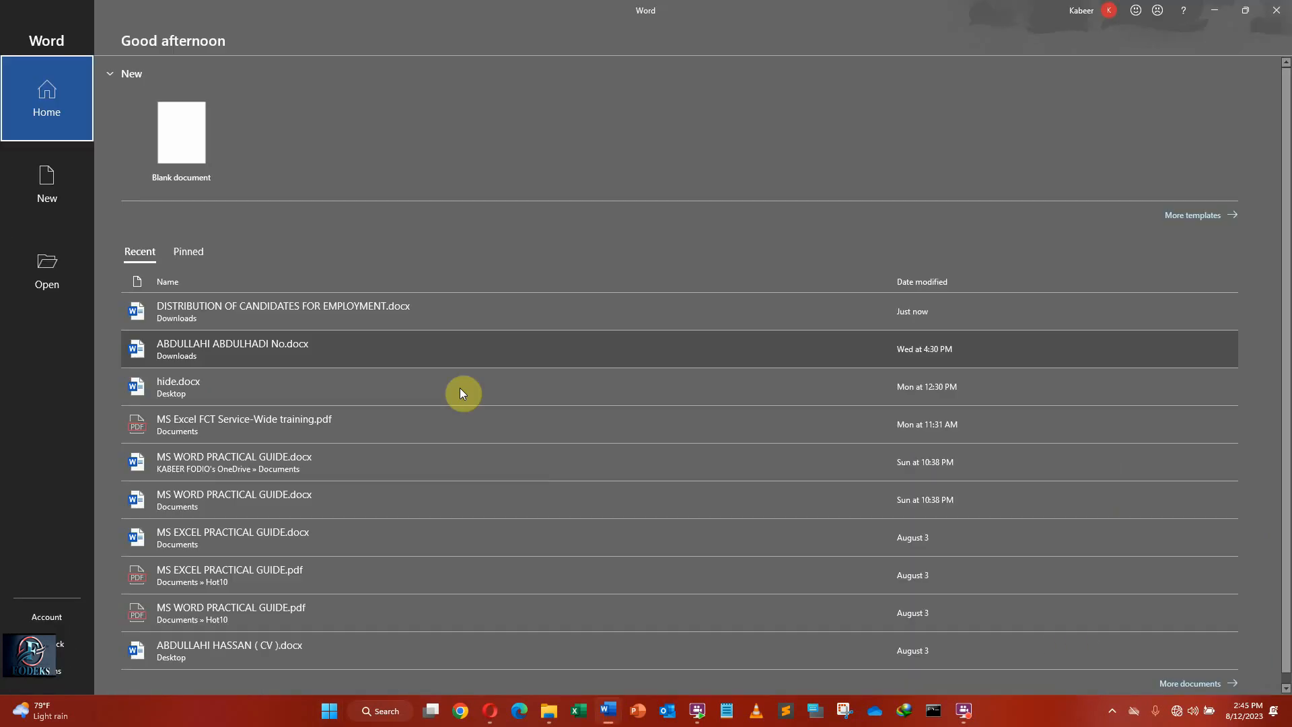
{"action": "left_click", "coordinate": [70, 197]}
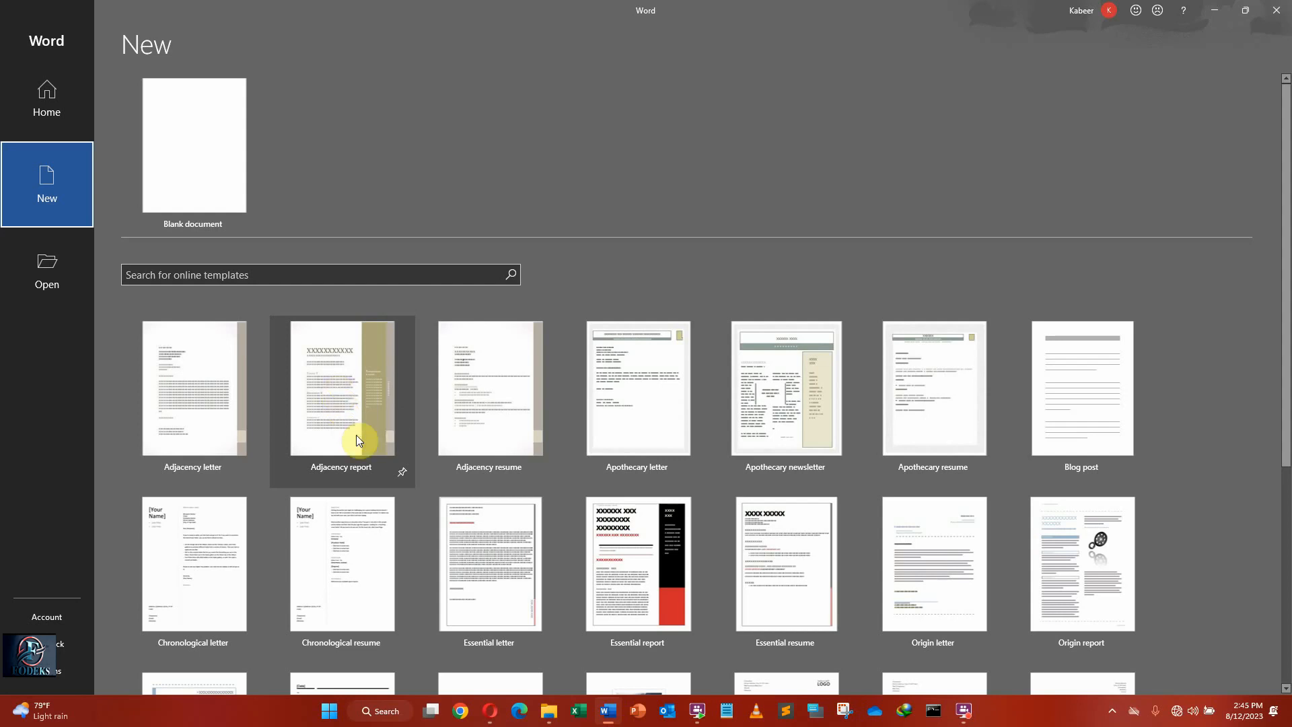
{"action": "scroll", "coordinate": [355, 512], "scroll_direction": "down", "scroll_amount": 1}
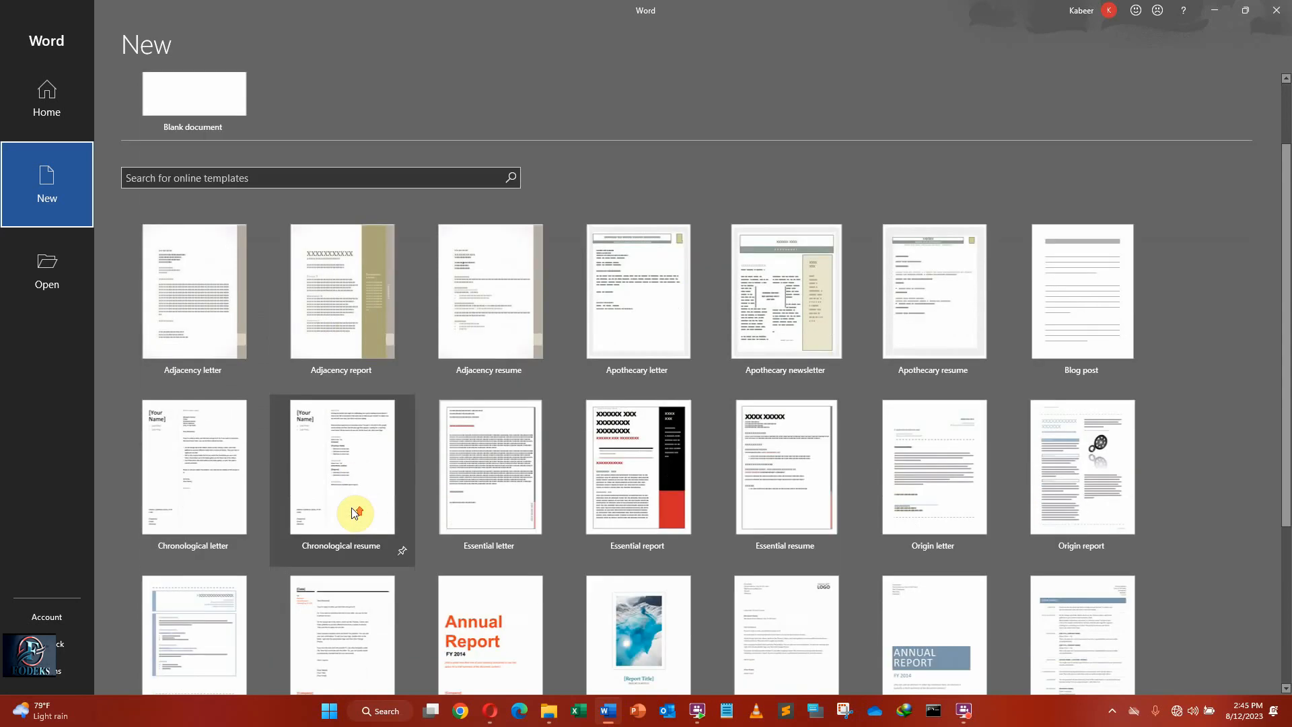
{"action": "scroll", "coordinate": [354, 512], "scroll_direction": "up", "scroll_amount": 1}
{"action": "scroll", "coordinate": [733, 485], "scroll_direction": "down", "scroll_amount": 5}
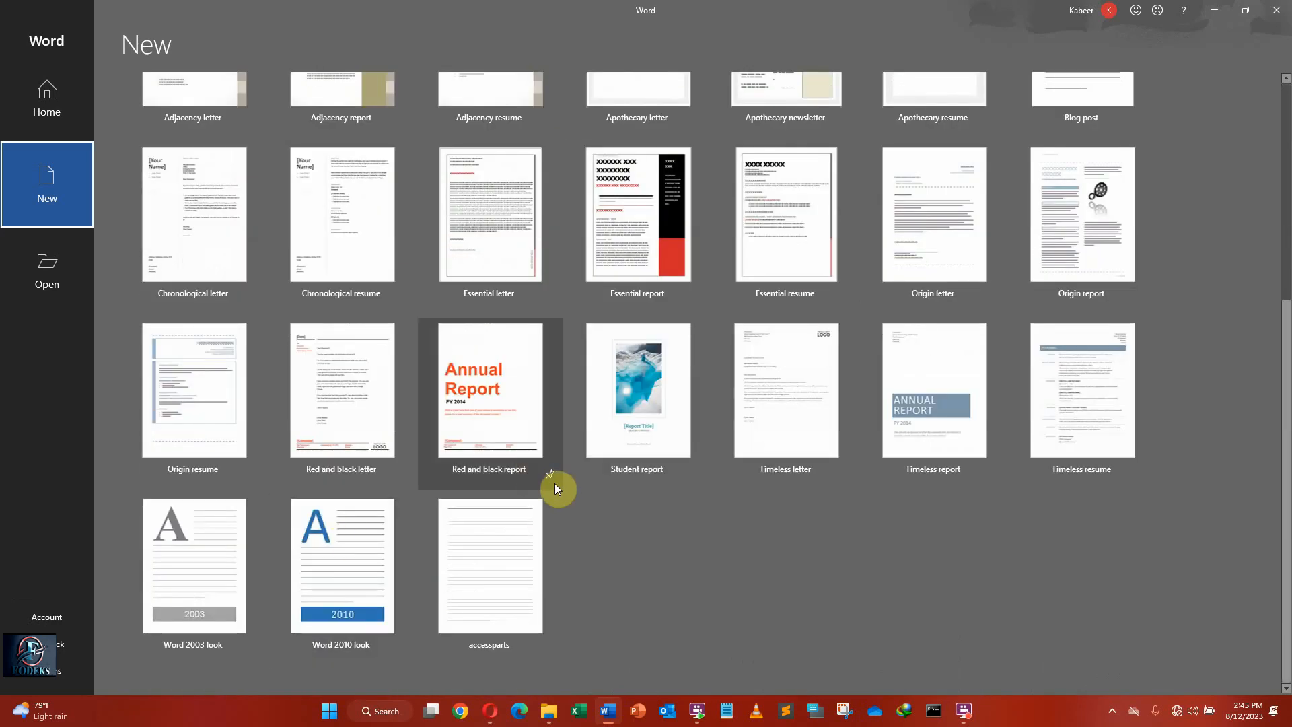
{"action": "scroll", "coordinate": [554, 483], "scroll_direction": "up", "scroll_amount": 5}
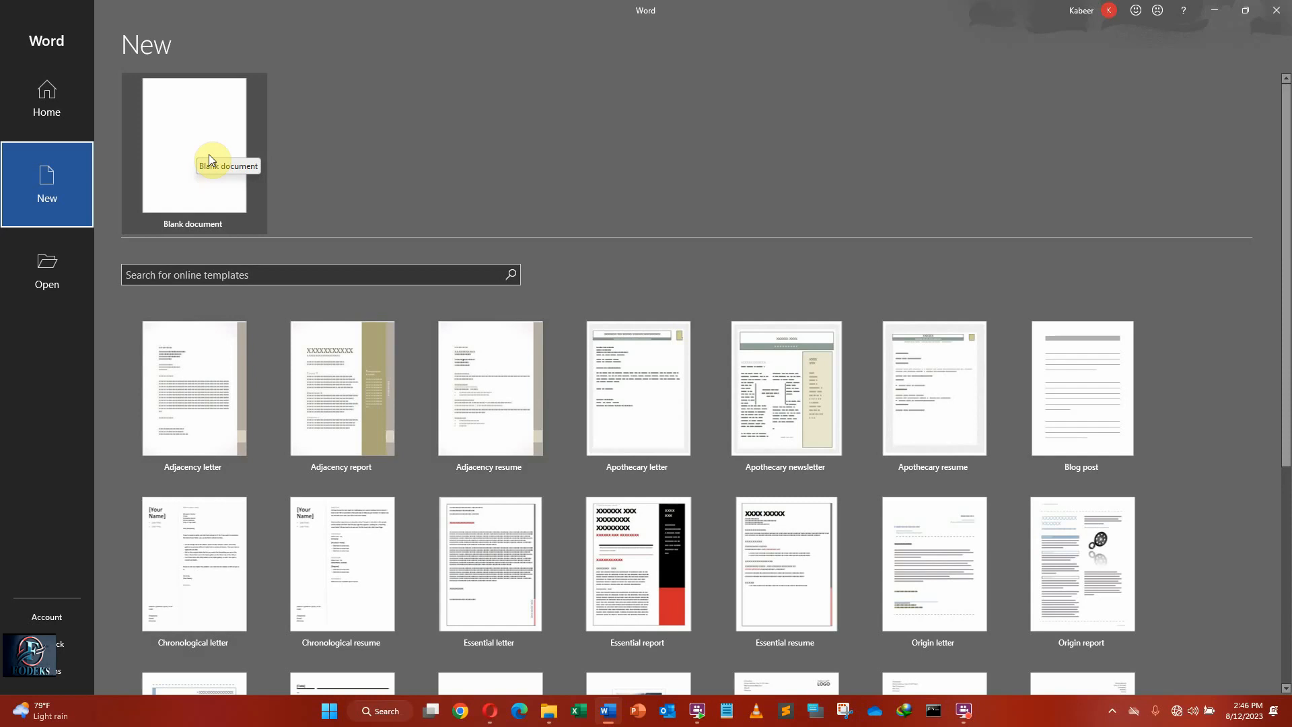
{"action": "left_click", "coordinate": [180, 119]}
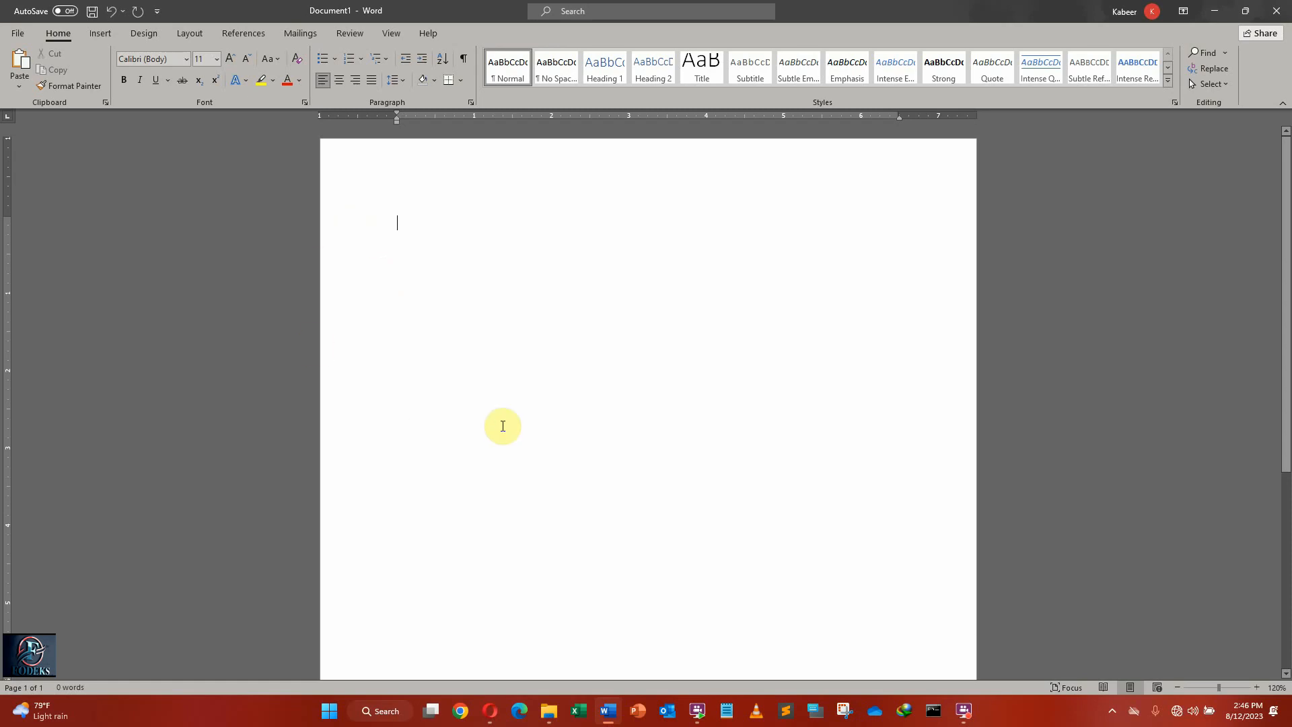
{"action": "scroll", "coordinate": [769, 434], "scroll_direction": "down", "scroll_amount": 5}
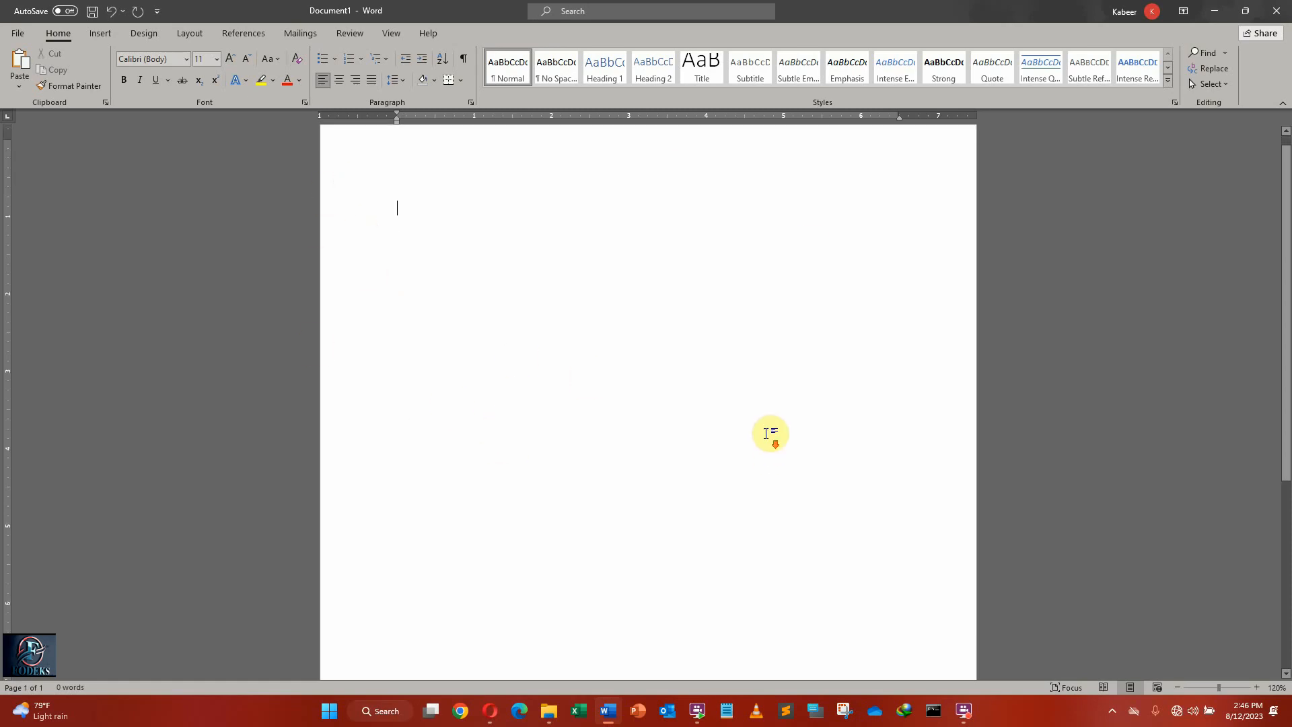
{"action": "scroll", "coordinate": [768, 430], "scroll_direction": "up", "scroll_amount": 5}
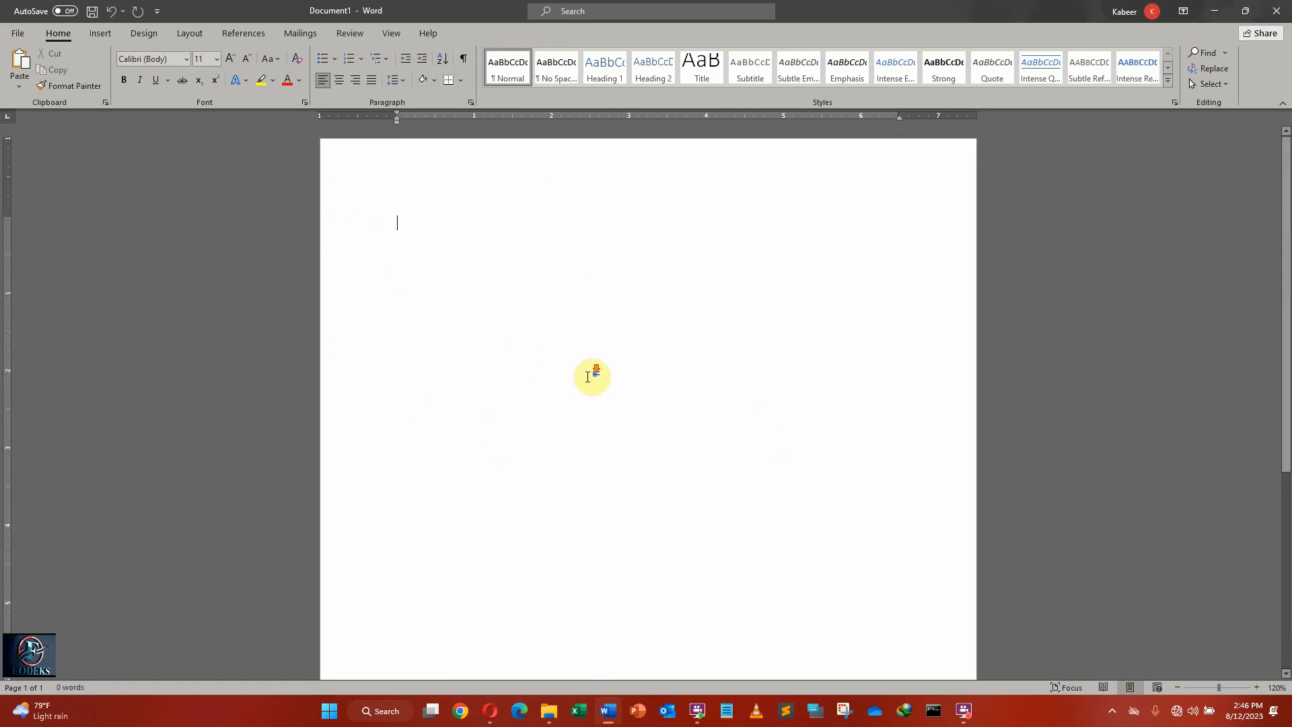
{"action": "scroll", "coordinate": [589, 373], "scroll_direction": "down", "scroll_amount": 5}
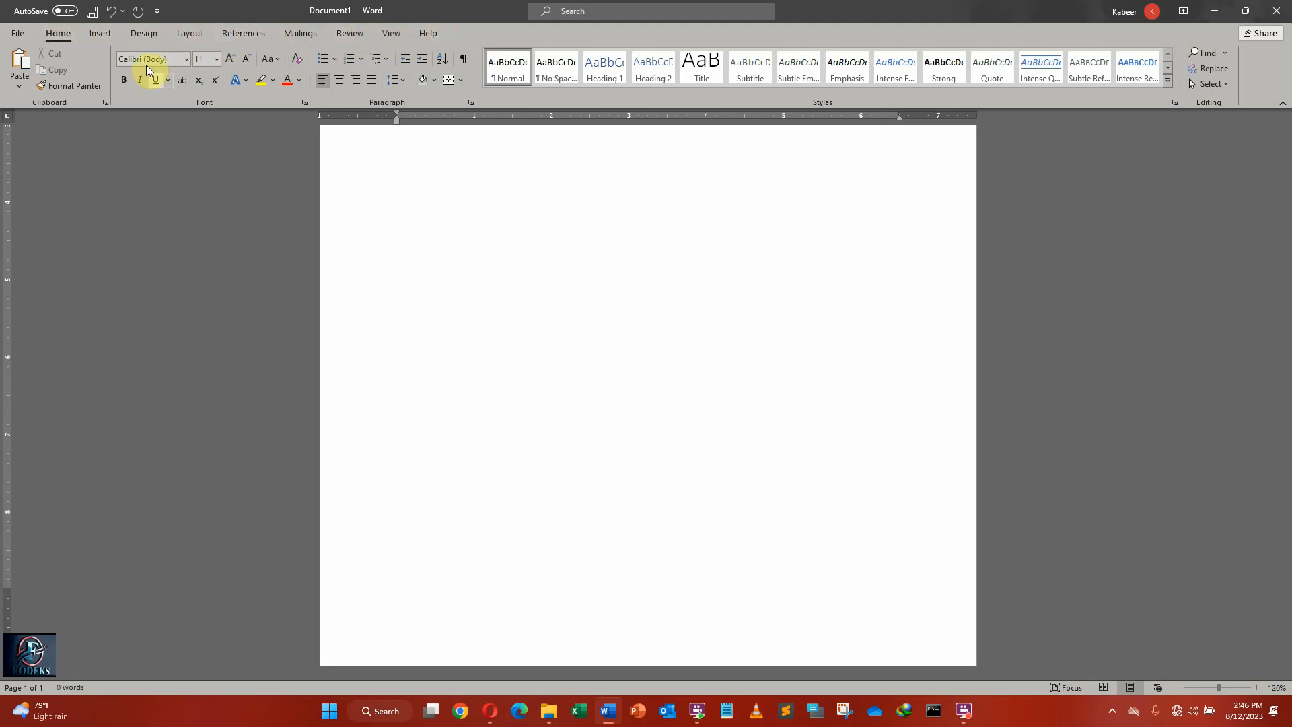
{"action": "left_click", "coordinate": [101, 34]}
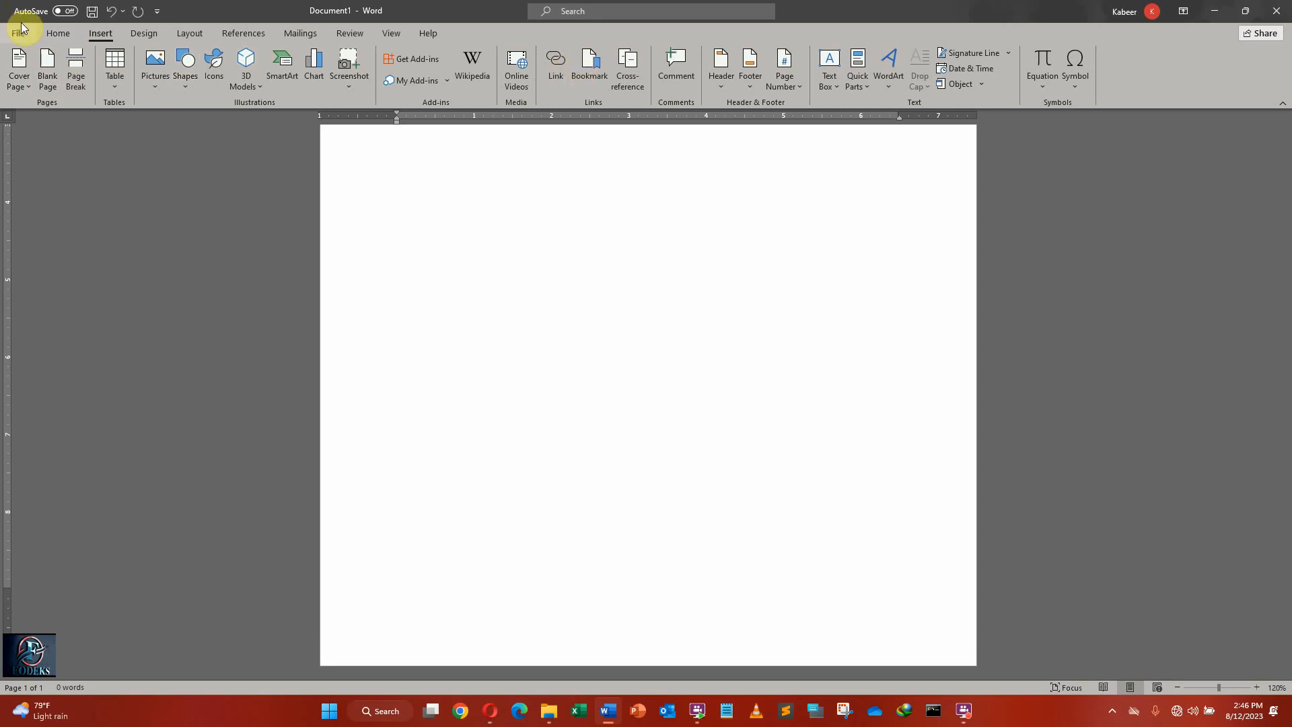
{"action": "left_click", "coordinate": [59, 34]}
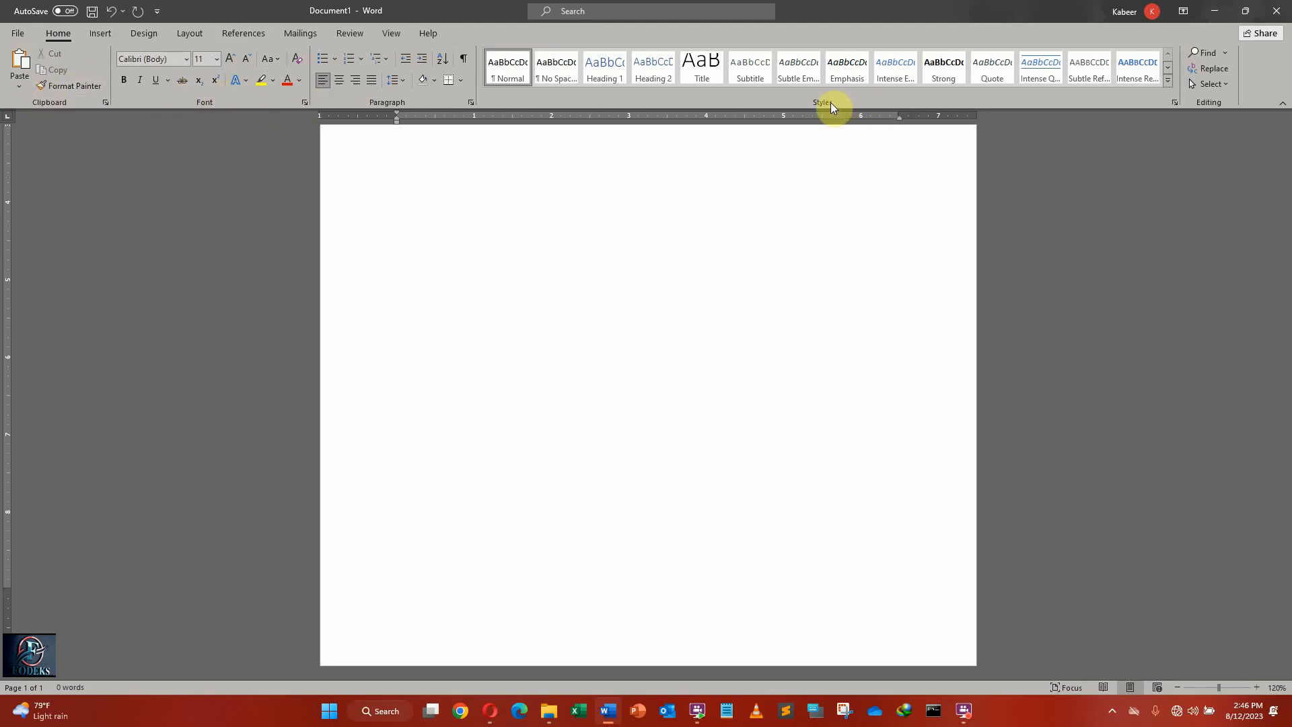
{"action": "left_click", "coordinate": [88, 31]}
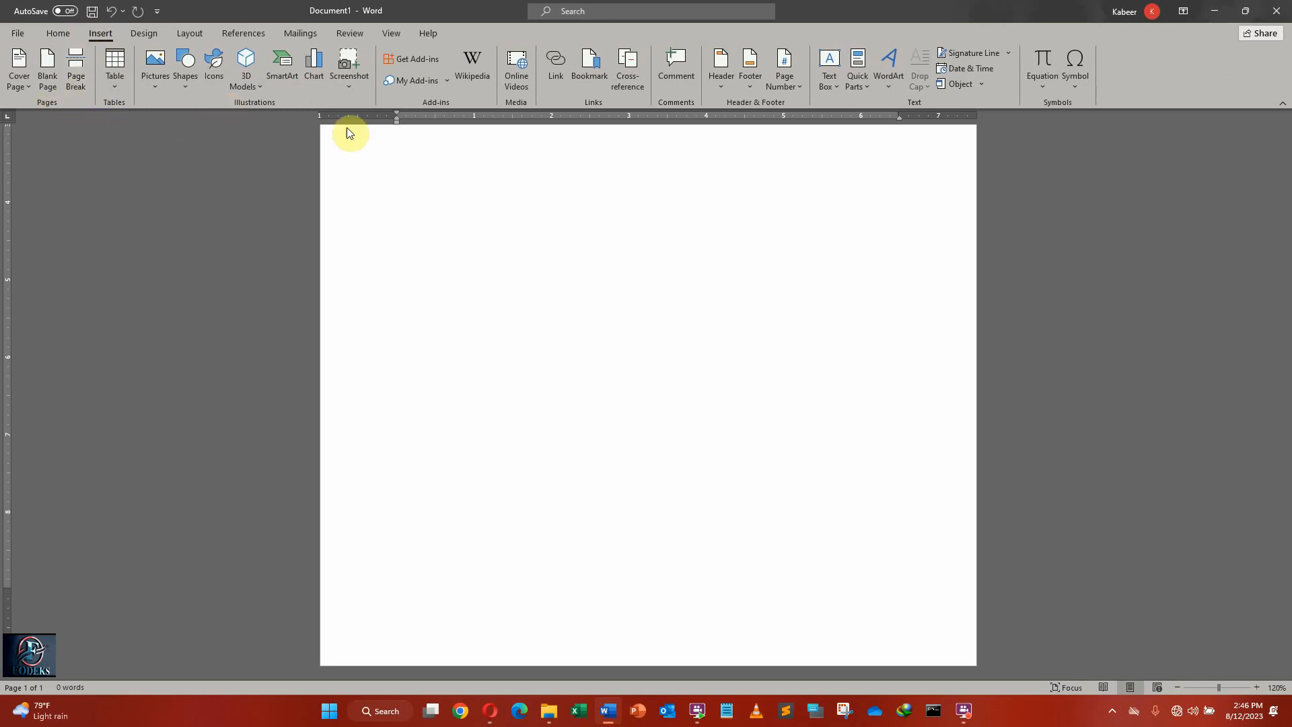
Hide the rulers around the page and show them again.
{"action": "left_click", "coordinate": [378, 35]}
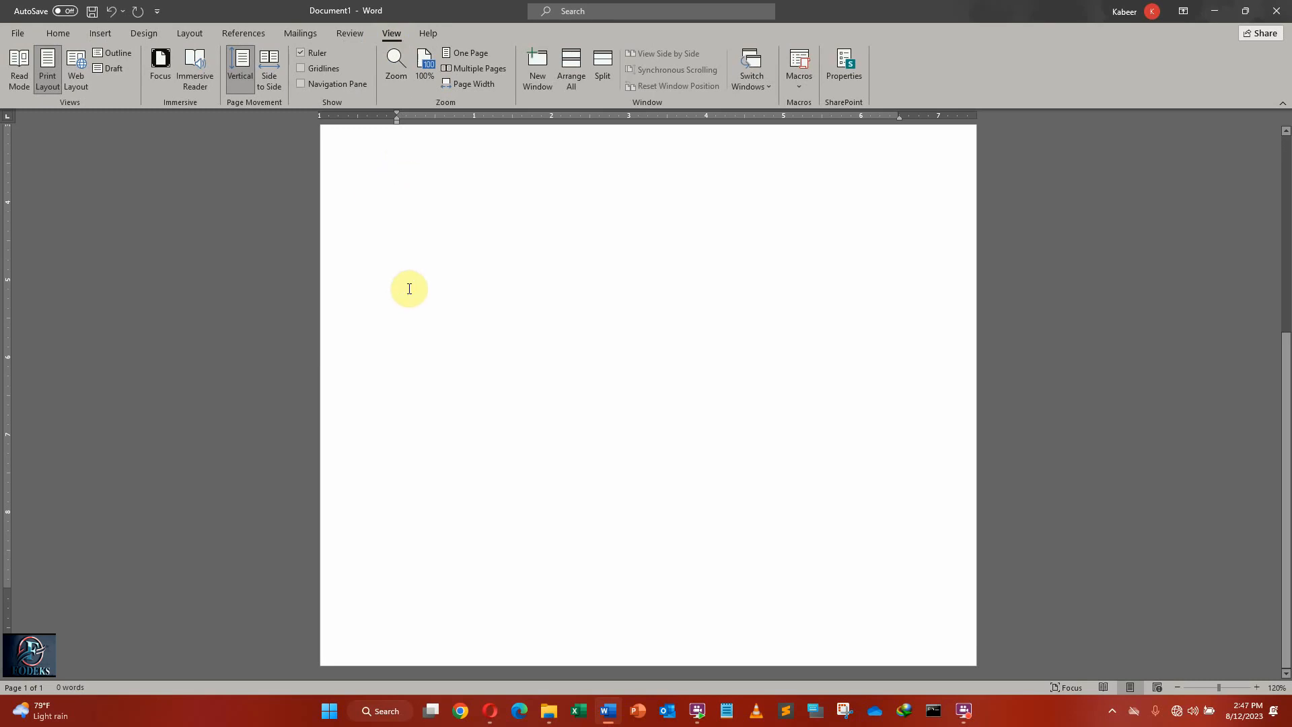
{"action": "scroll", "coordinate": [399, 321], "scroll_direction": "up", "scroll_amount": 1}
{"action": "scroll", "coordinate": [399, 321], "scroll_direction": "up", "scroll_amount": 7}
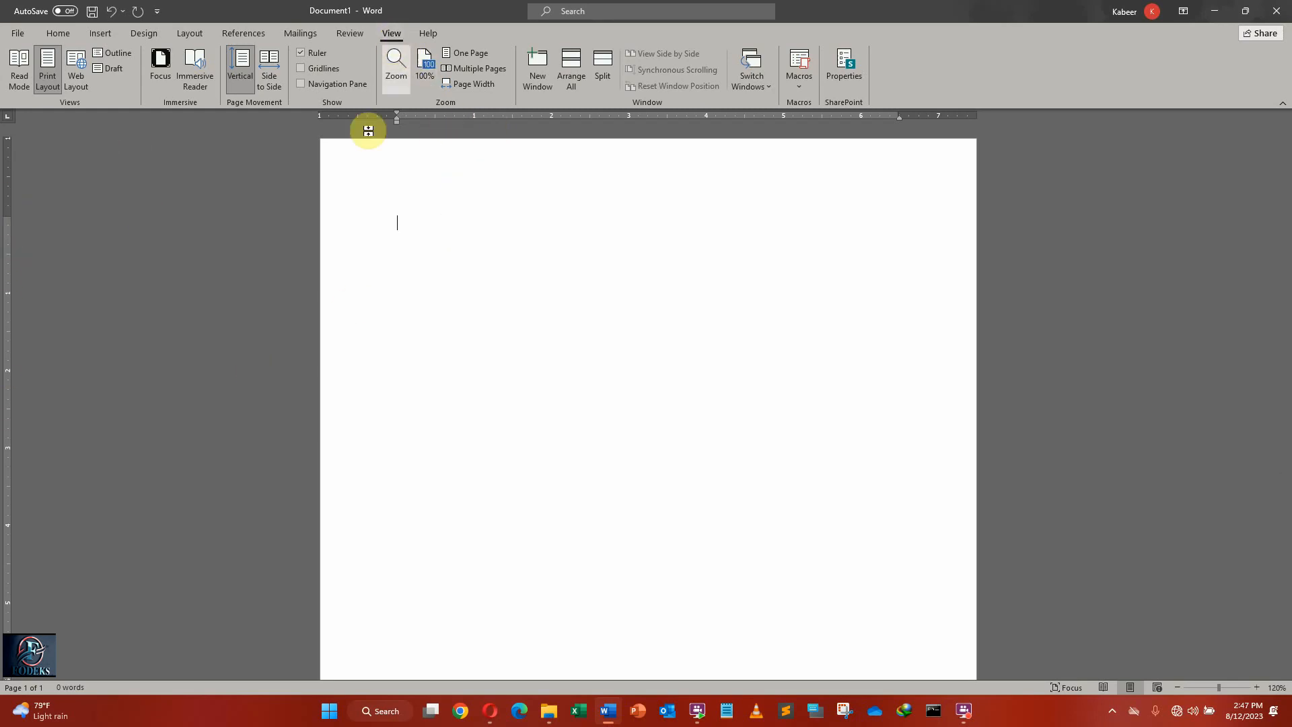
{"action": "left_click", "coordinate": [300, 54]}
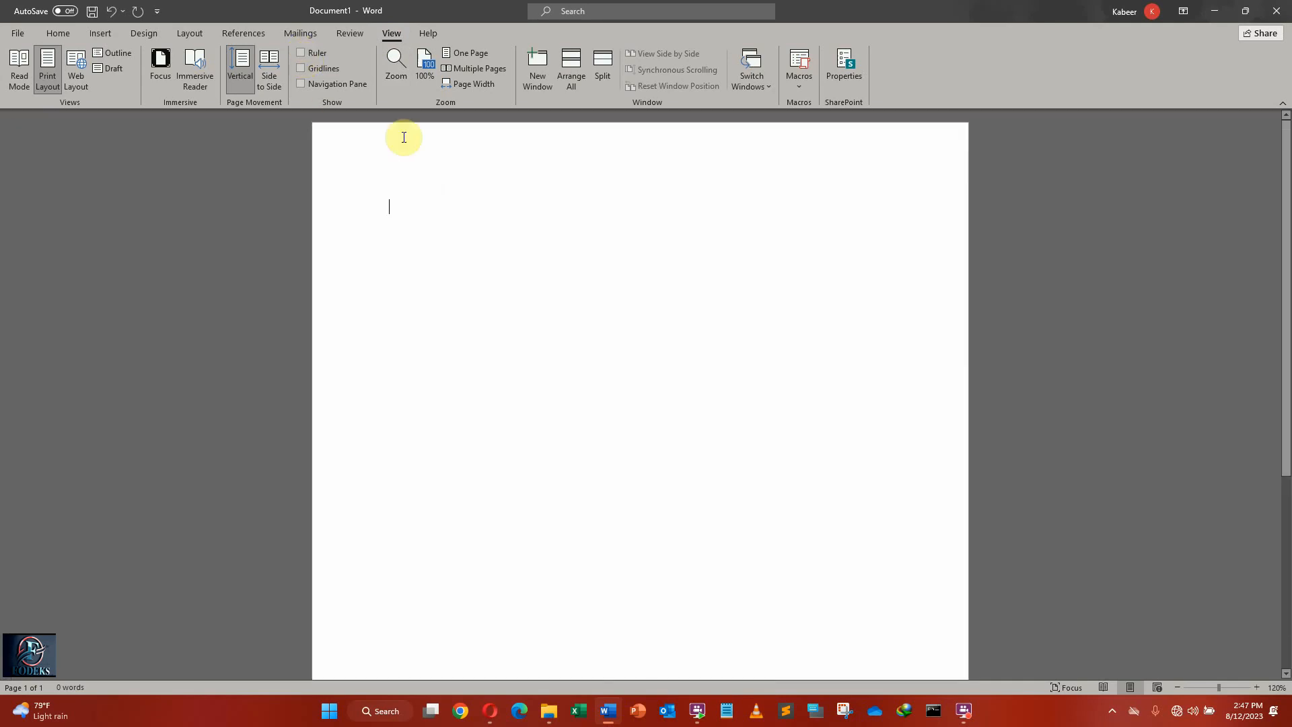
{"action": "left_click", "coordinate": [301, 53]}
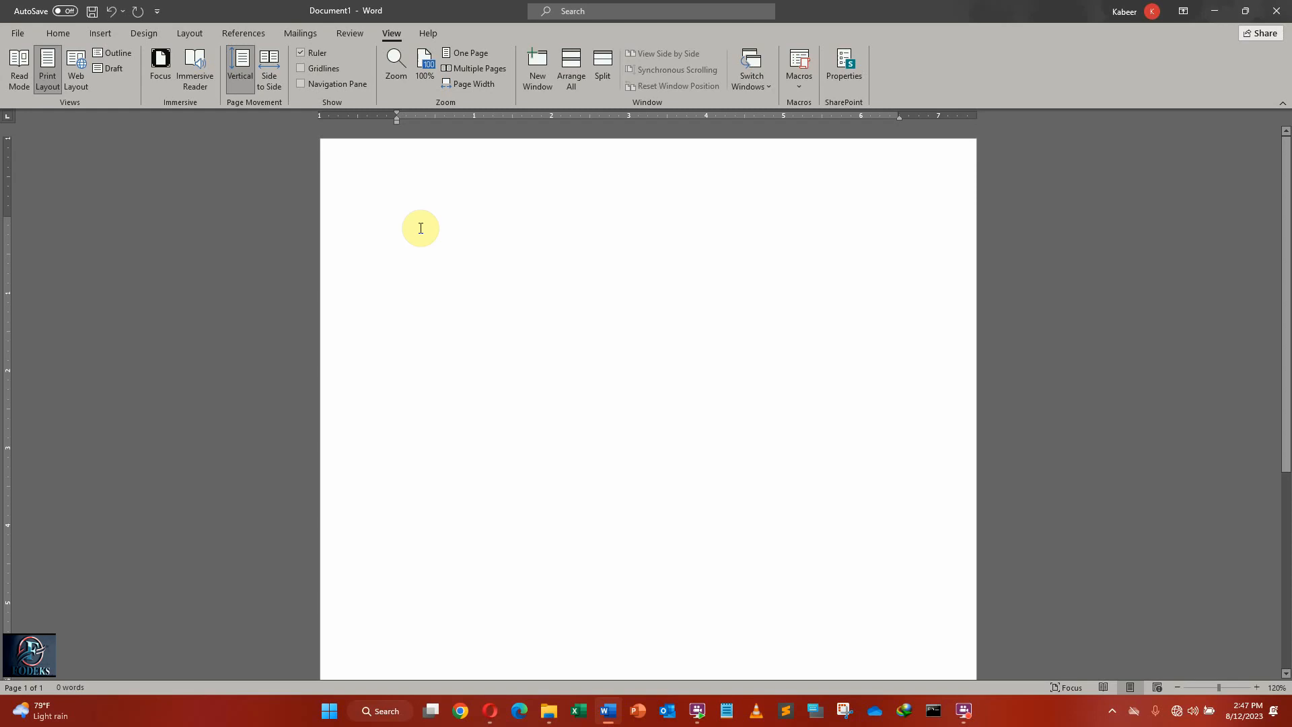
Enter the line "Fodek enterprises" at the start of the page and change it to uppercase.
{"action": "type", "text": "fodek"}
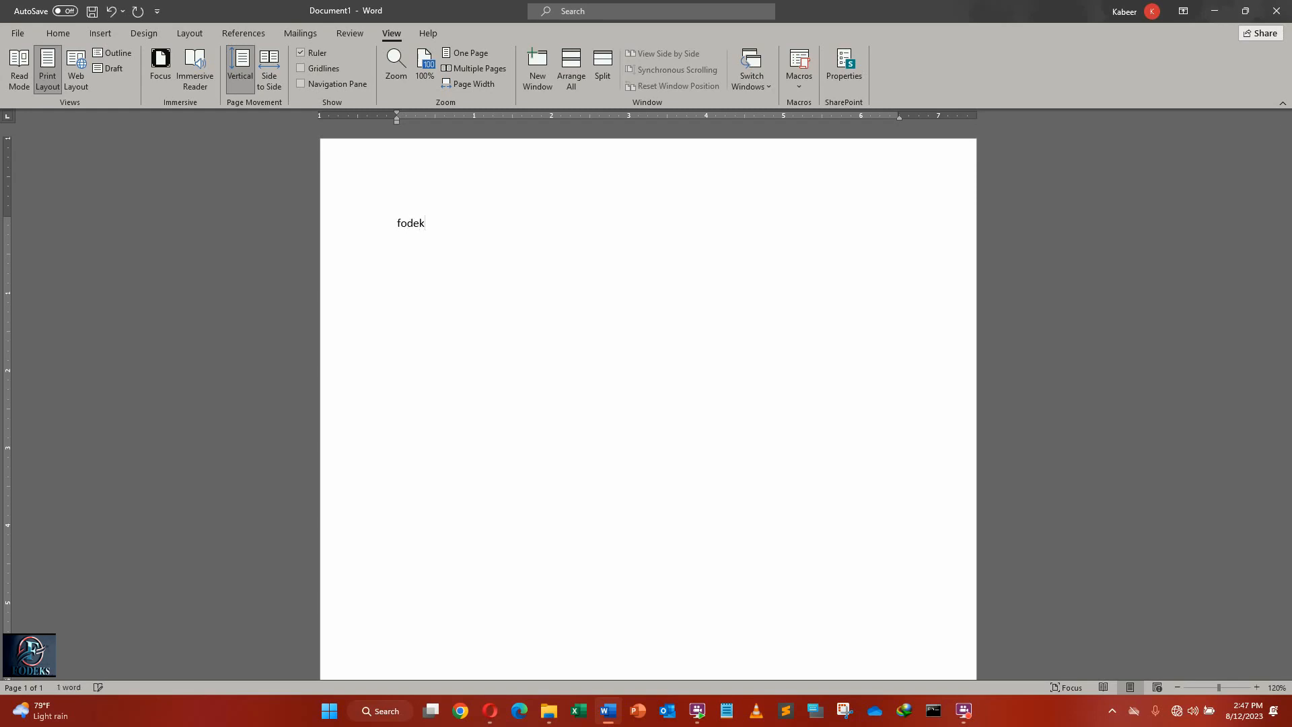
{"action": "type", "text": " enterprises"}
{"action": "triple_click", "coordinate": [420, 225]}
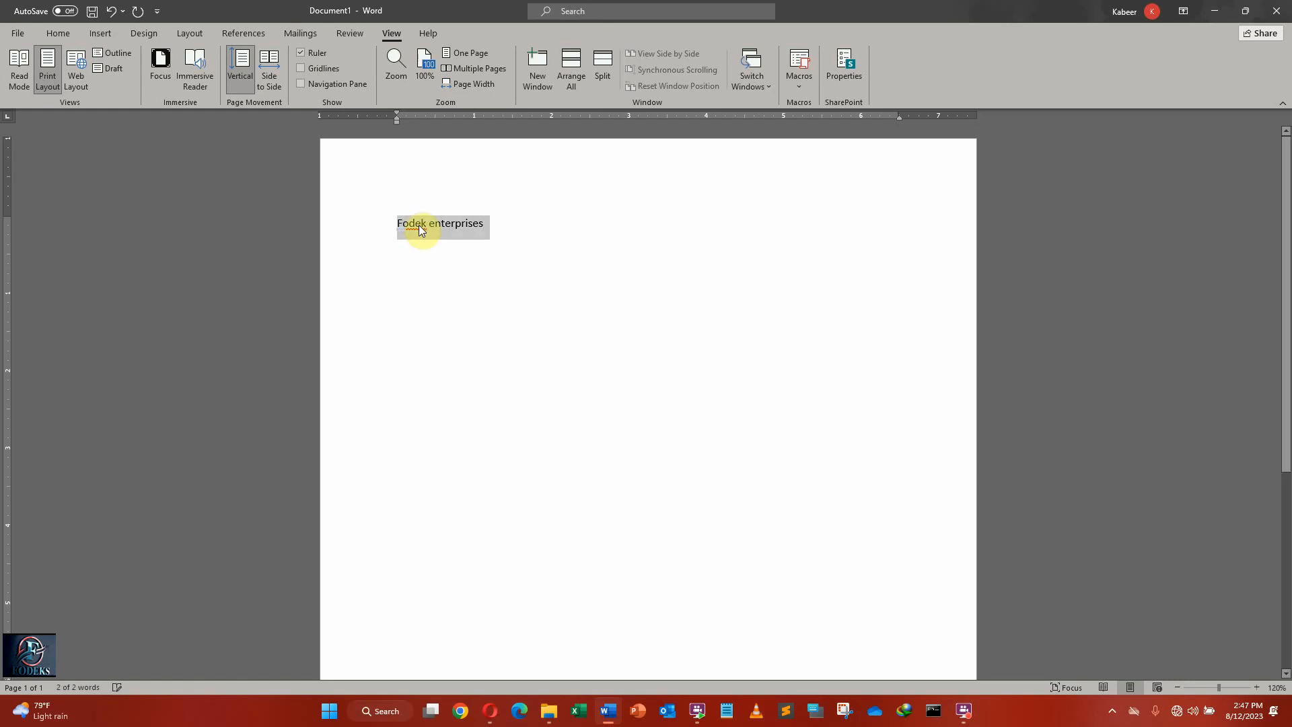
{"action": "key", "text": "shift+F3"}
Increase the font size of the FODEK ENTERPRISES line to 20.
{"action": "left_click", "coordinate": [59, 32]}
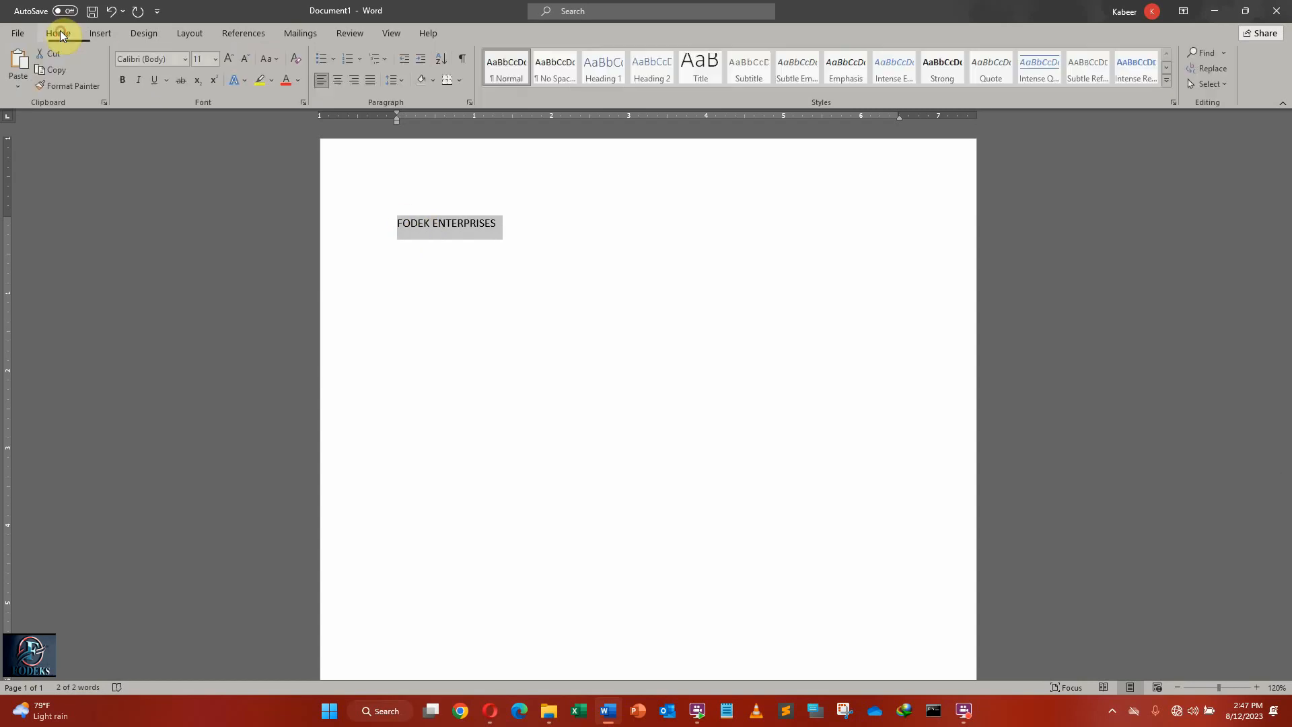
{"action": "left_click", "coordinate": [245, 58]}
{"action": "left_click", "coordinate": [227, 57]}
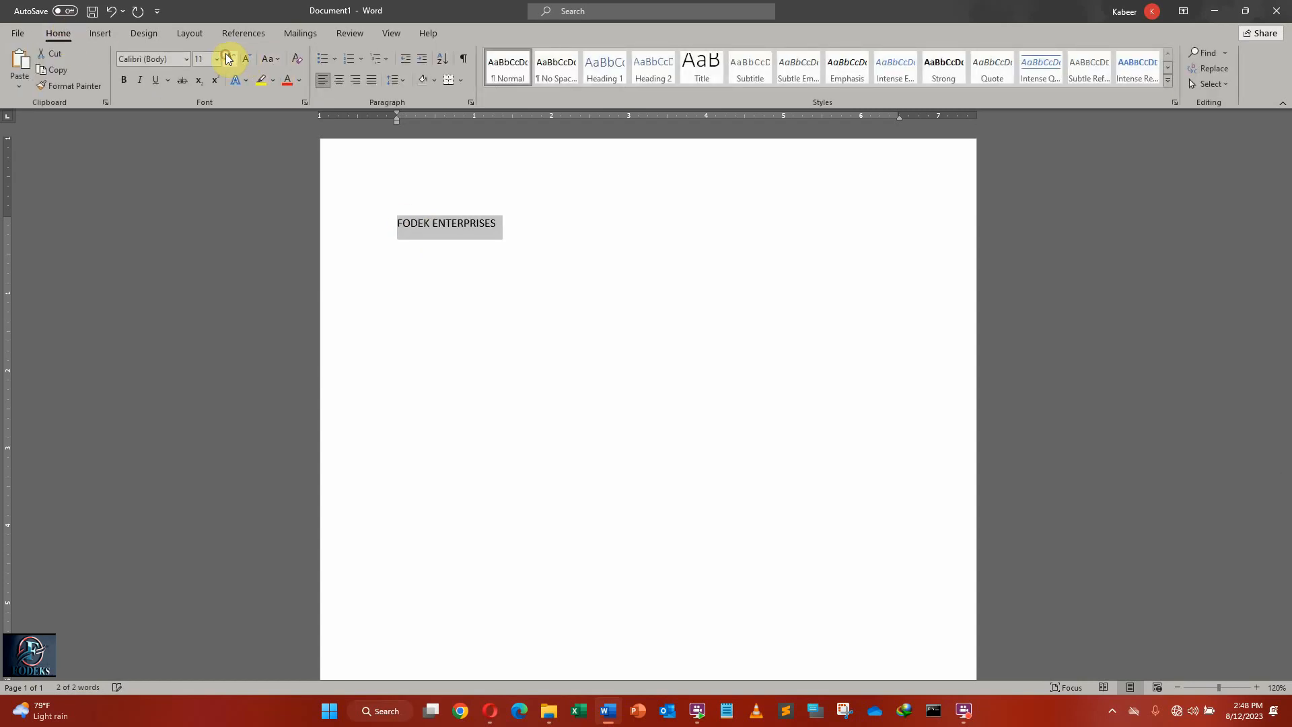
{"action": "left_click", "coordinate": [227, 59]}
{"action": "left_click", "coordinate": [227, 59]}
{"action": "left_click", "coordinate": [227, 59]}
{"action": "left_click", "coordinate": [228, 58]}
{"action": "left_click", "coordinate": [227, 59]}
{"action": "left_click", "coordinate": [433, 298]}
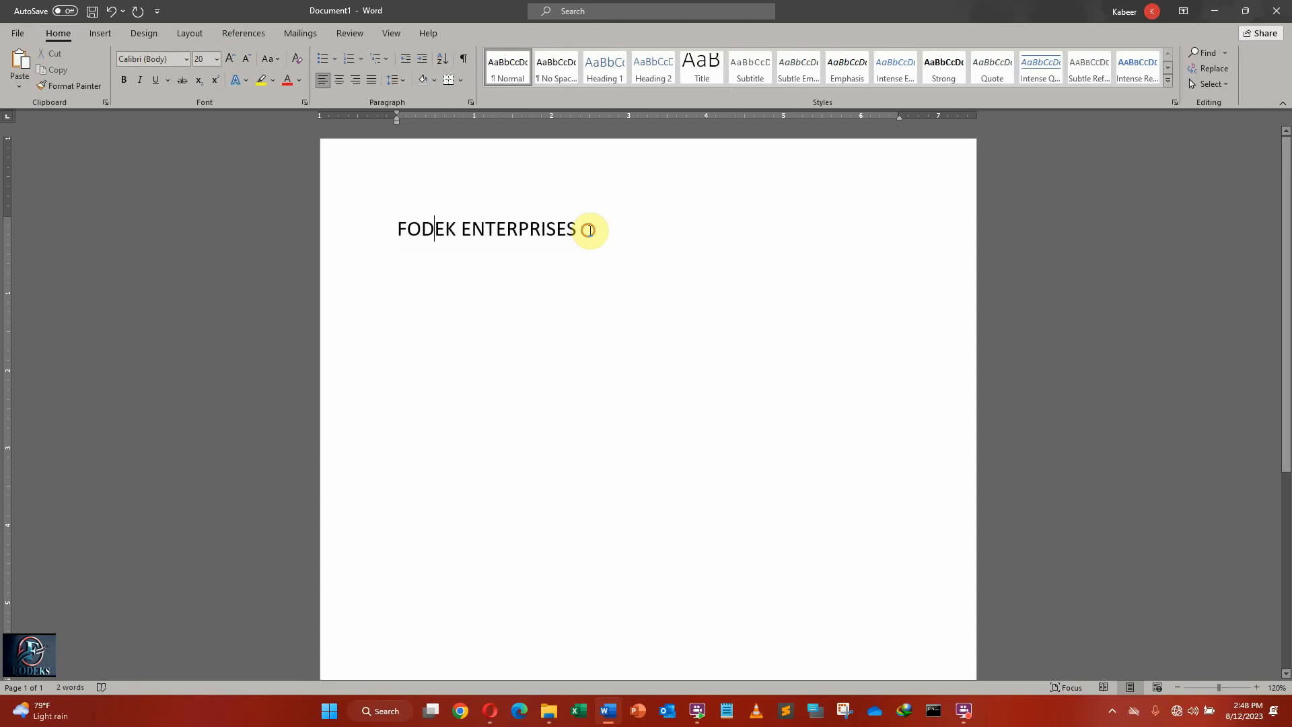
Widen the page's left margin to about 1.2 inches and reduce the top margin to about 0.75 inch.
{"action": "left_click", "coordinate": [588, 230]}
{"action": "left_click", "coordinate": [398, 229]}
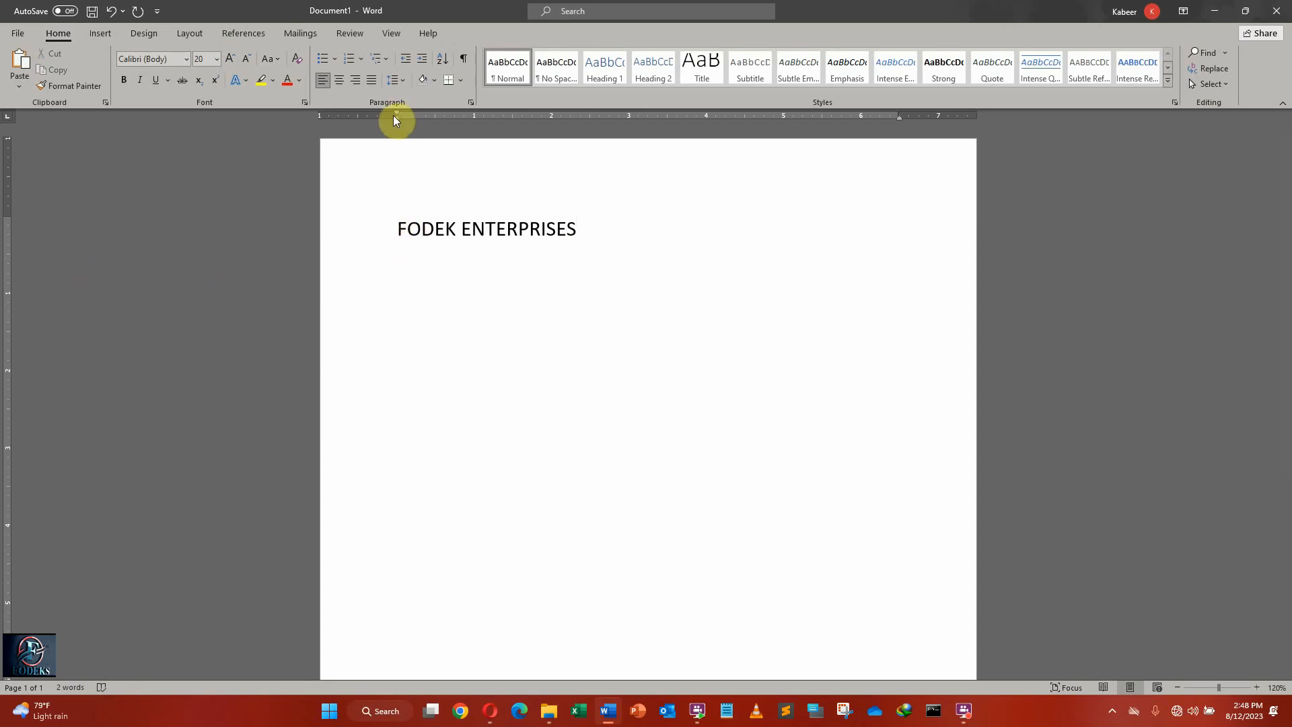
{"action": "mouse_move", "coordinate": [397, 114]}
{"action": "left_mouse_down"}
{"action": "mouse_move", "coordinate": [343, 121]}
{"action": "mouse_move", "coordinate": [411, 120]}
{"action": "left_mouse_up"}
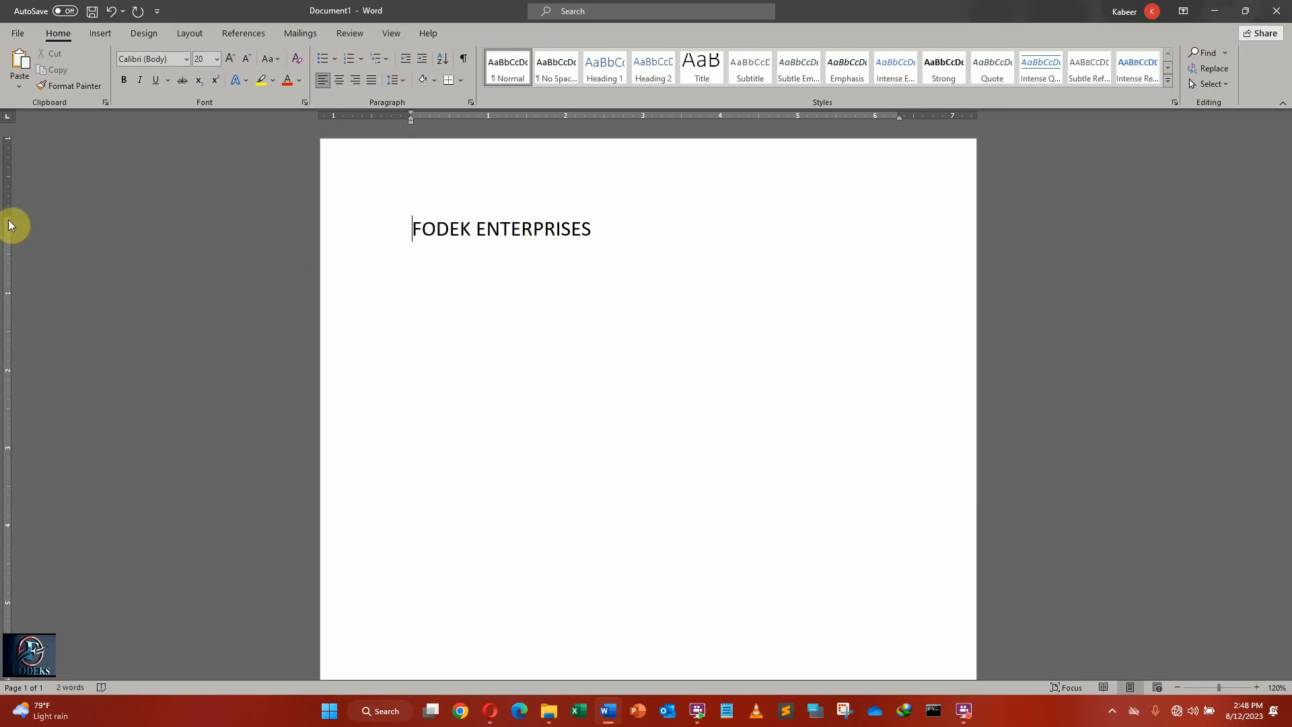
{"action": "mouse_move", "coordinate": [8, 214]}
{"action": "left_mouse_down"}
{"action": "mouse_move", "coordinate": [15, 174]}
{"action": "mouse_move", "coordinate": [18, 196]}
{"action": "left_mouse_up"}
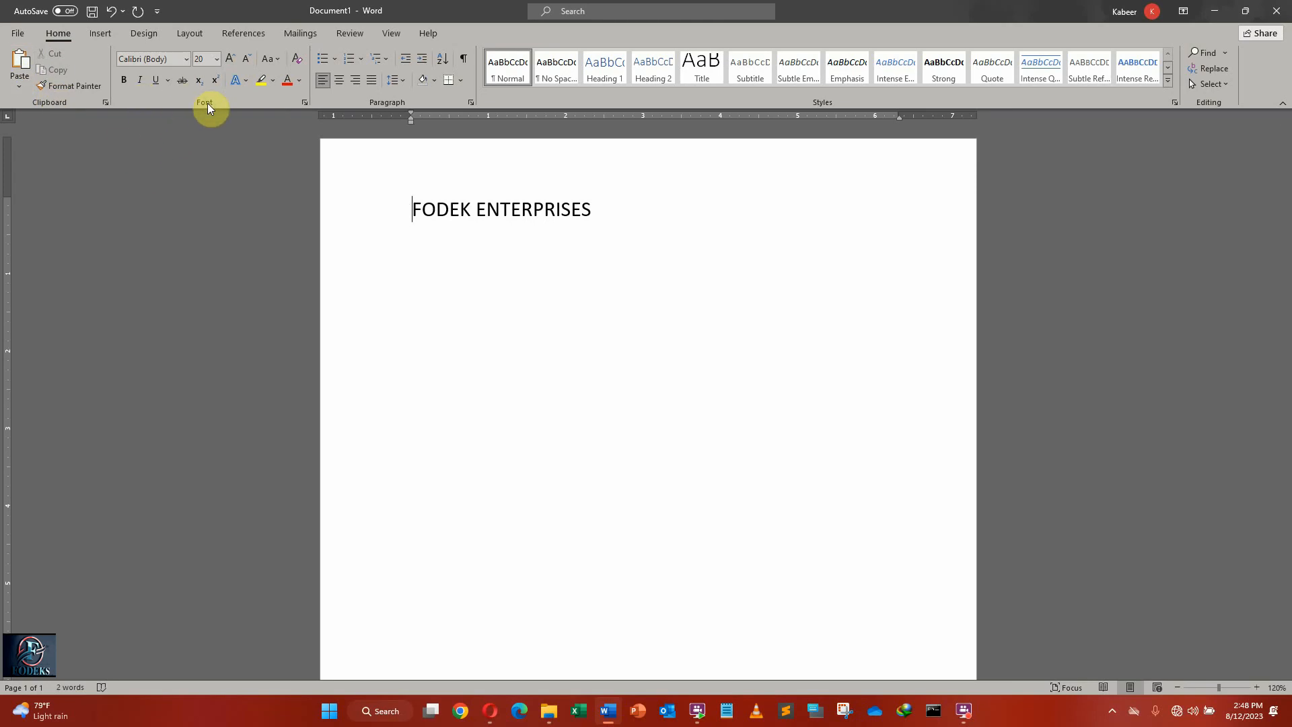
Change the font of the whole FODEK ENTERPRISES line to Algerian.
{"action": "left_click", "coordinate": [184, 59]}
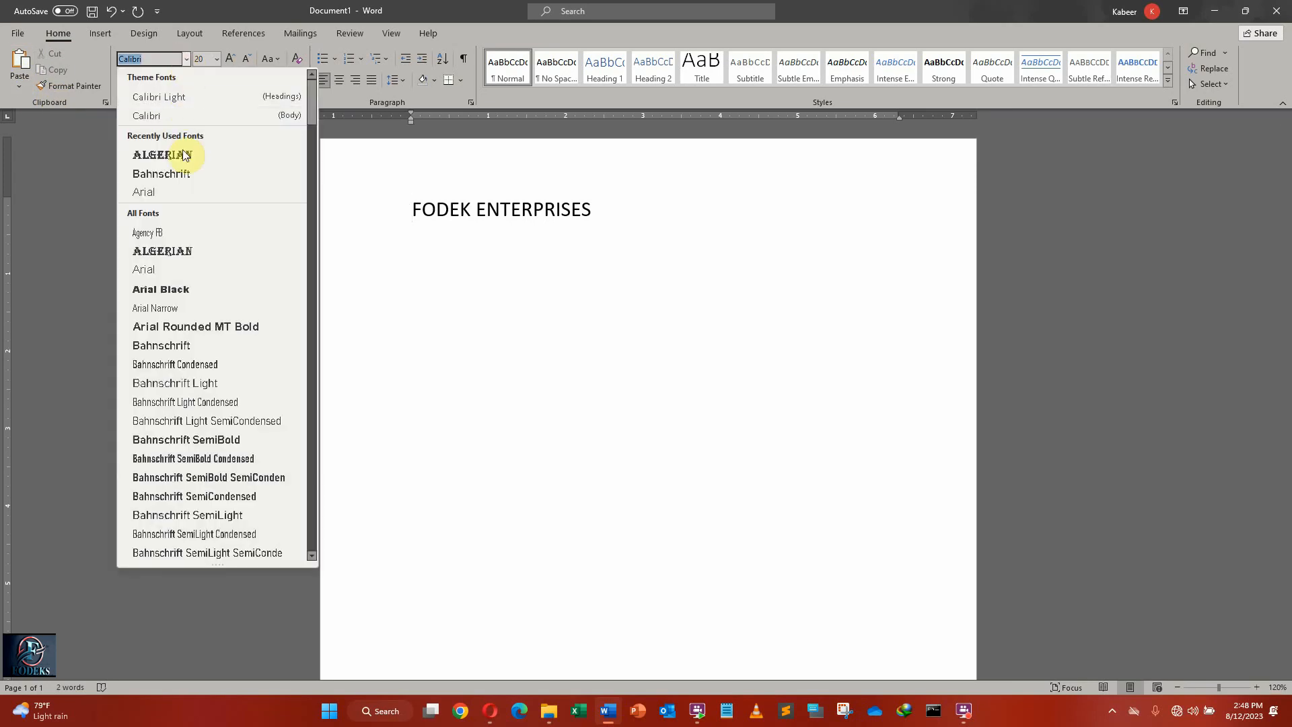
{"action": "left_click", "coordinate": [484, 291]}
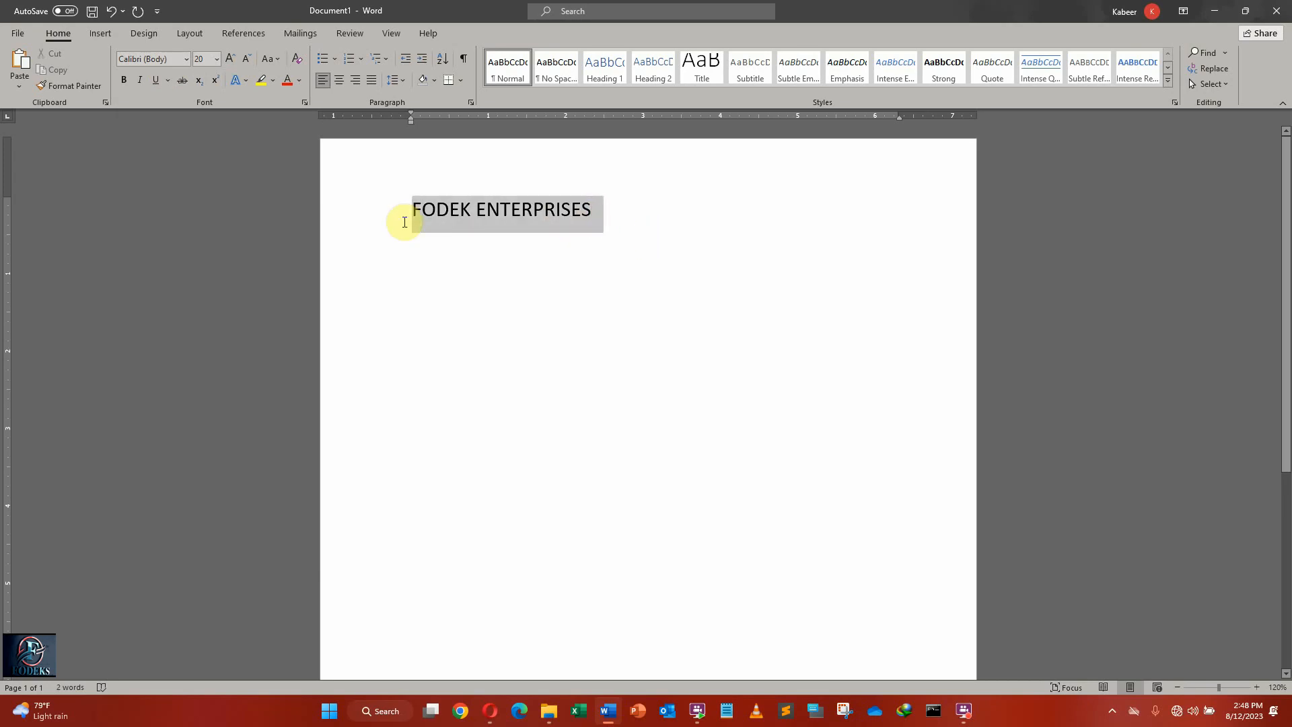
{"action": "left_click", "coordinate": [187, 58]}
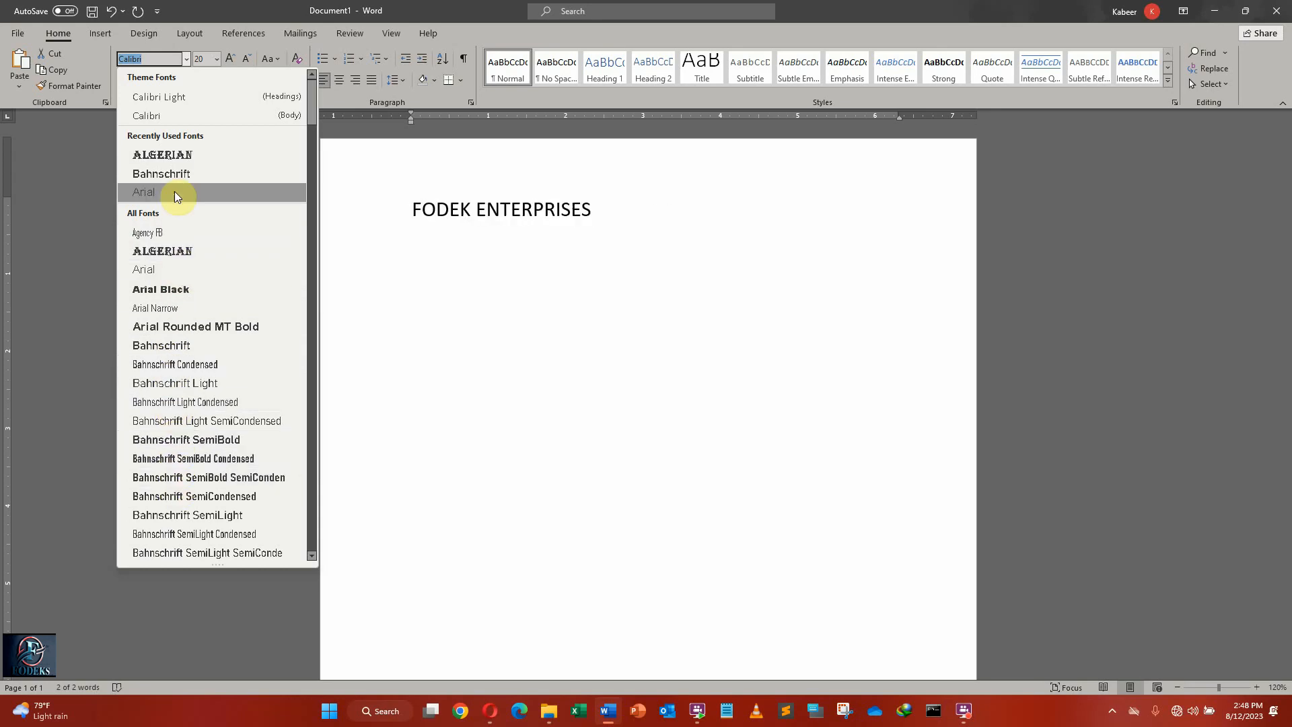
{"action": "left_click", "coordinate": [172, 158]}
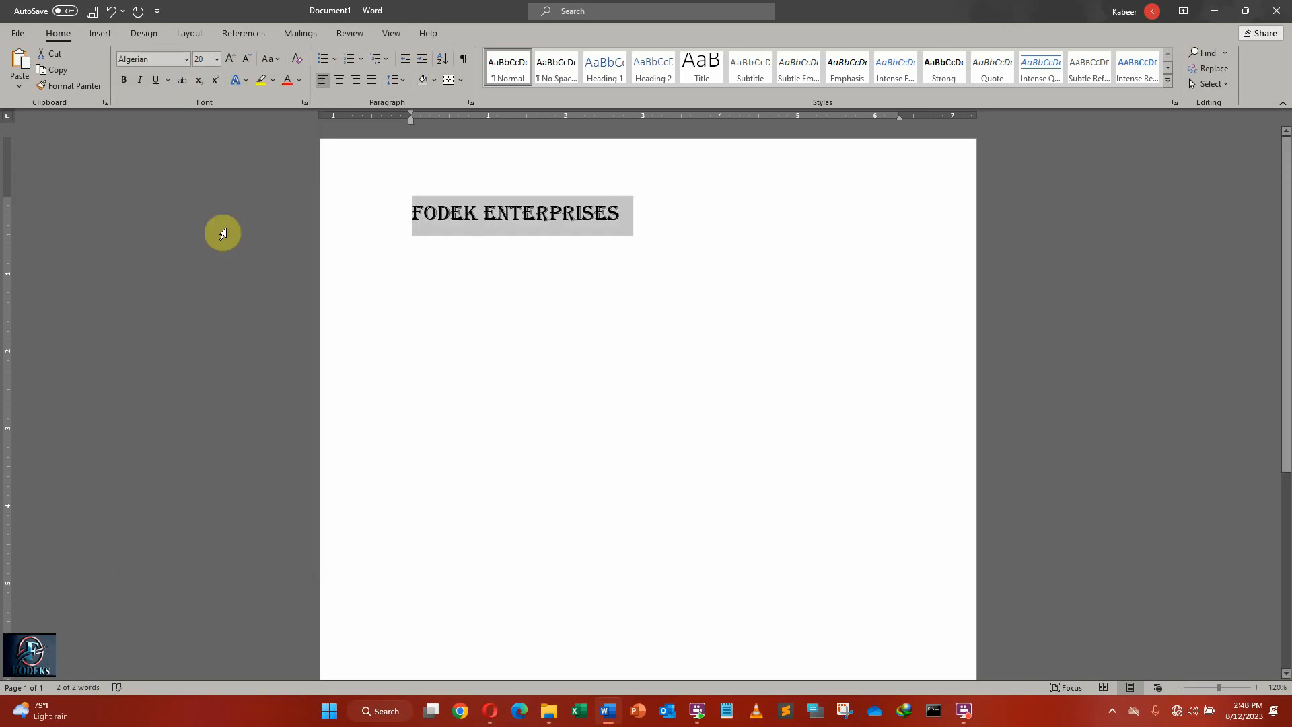
Set the font size of the FODEK ENTERPRISES line to 36.
{"action": "left_click", "coordinate": [218, 60]}
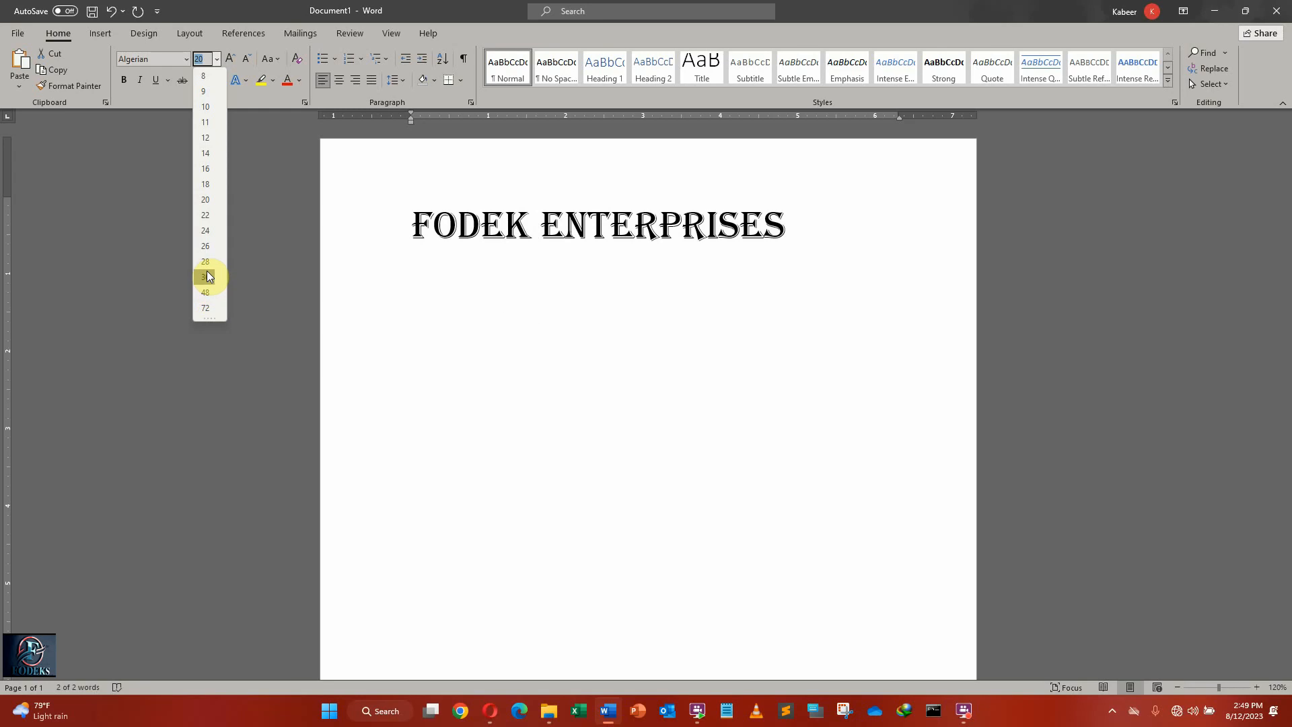
{"action": "left_click", "coordinate": [206, 202]}
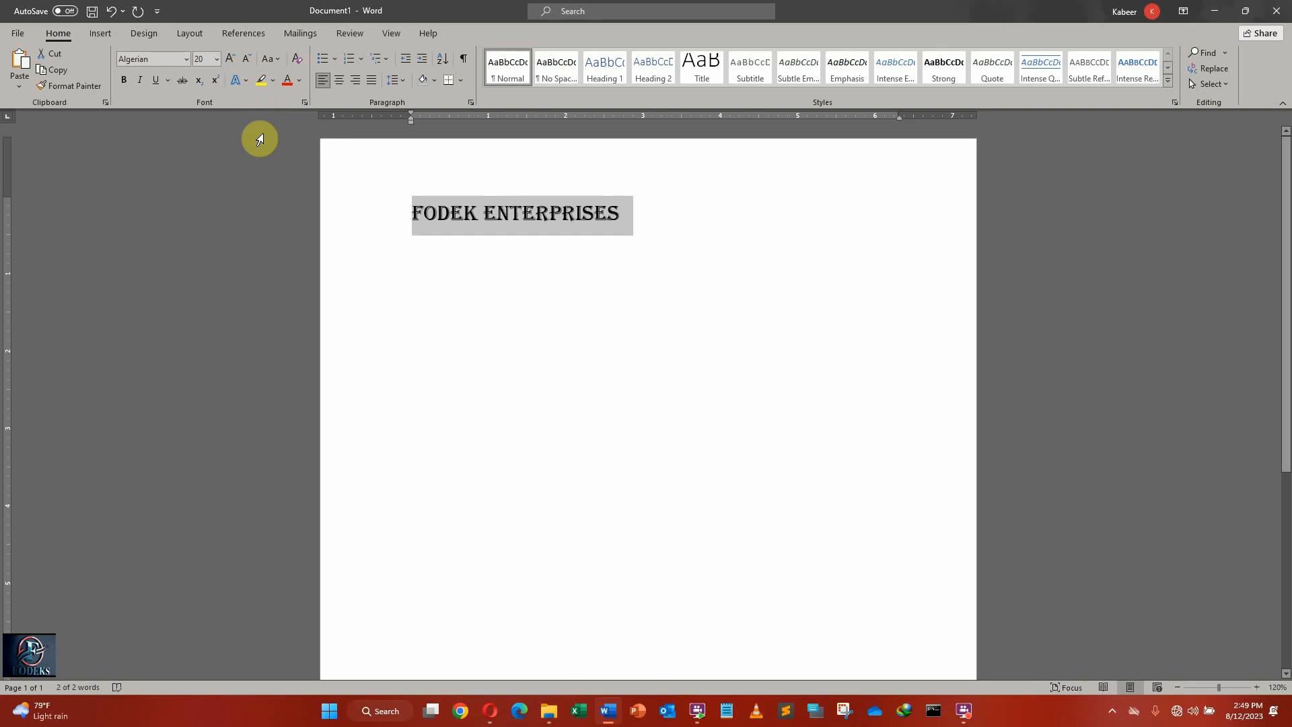
{"action": "left_click", "coordinate": [235, 59]}
{"action": "left_click", "coordinate": [234, 59]}
{"action": "left_click", "coordinate": [234, 58]}
{"action": "left_click", "coordinate": [234, 58]}
{"action": "left_click", "coordinate": [234, 58]}
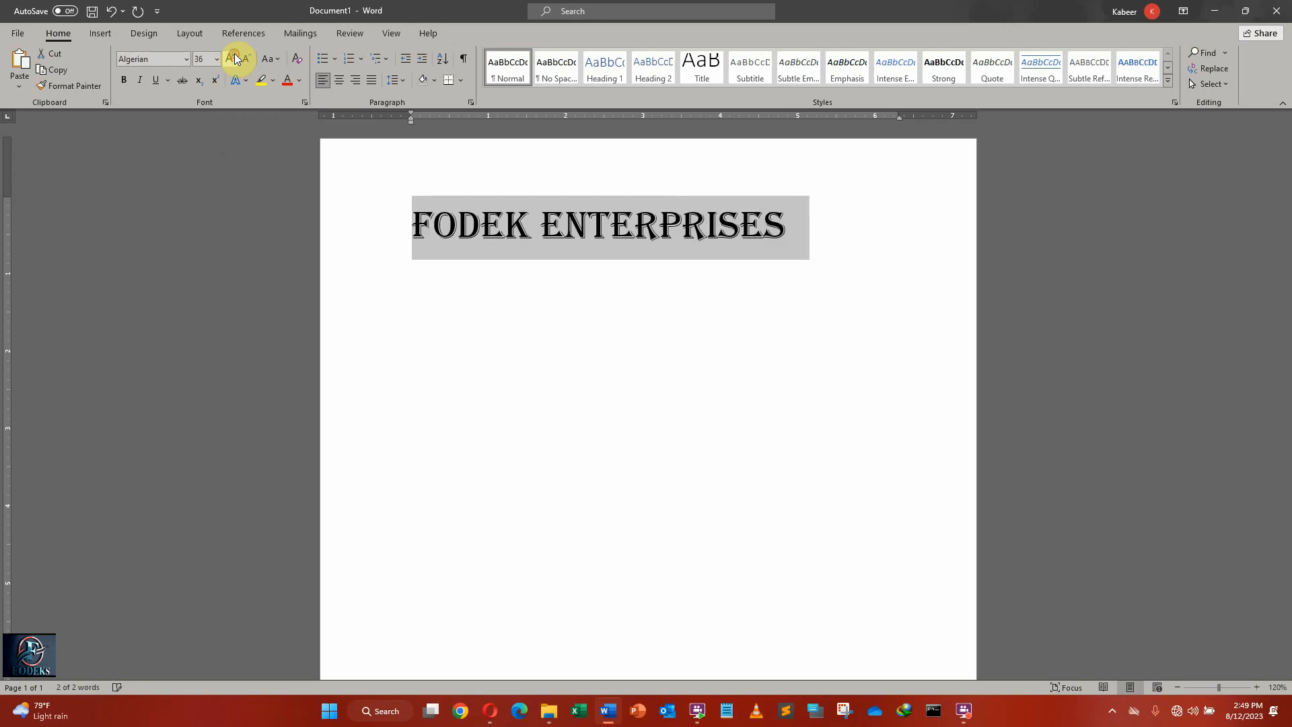
{"action": "left_click", "coordinate": [234, 57]}
{"action": "left_click", "coordinate": [248, 58]}
{"action": "left_click", "coordinate": [248, 58]}
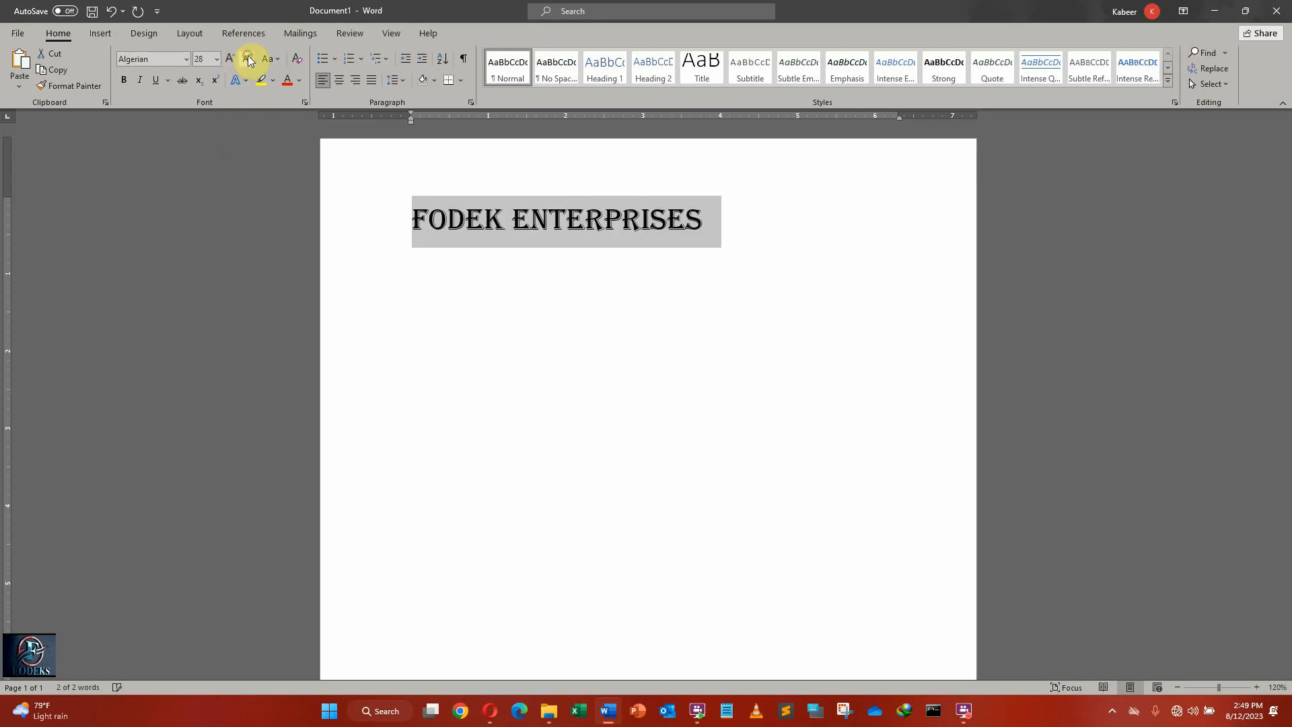
{"action": "left_click", "coordinate": [230, 58]}
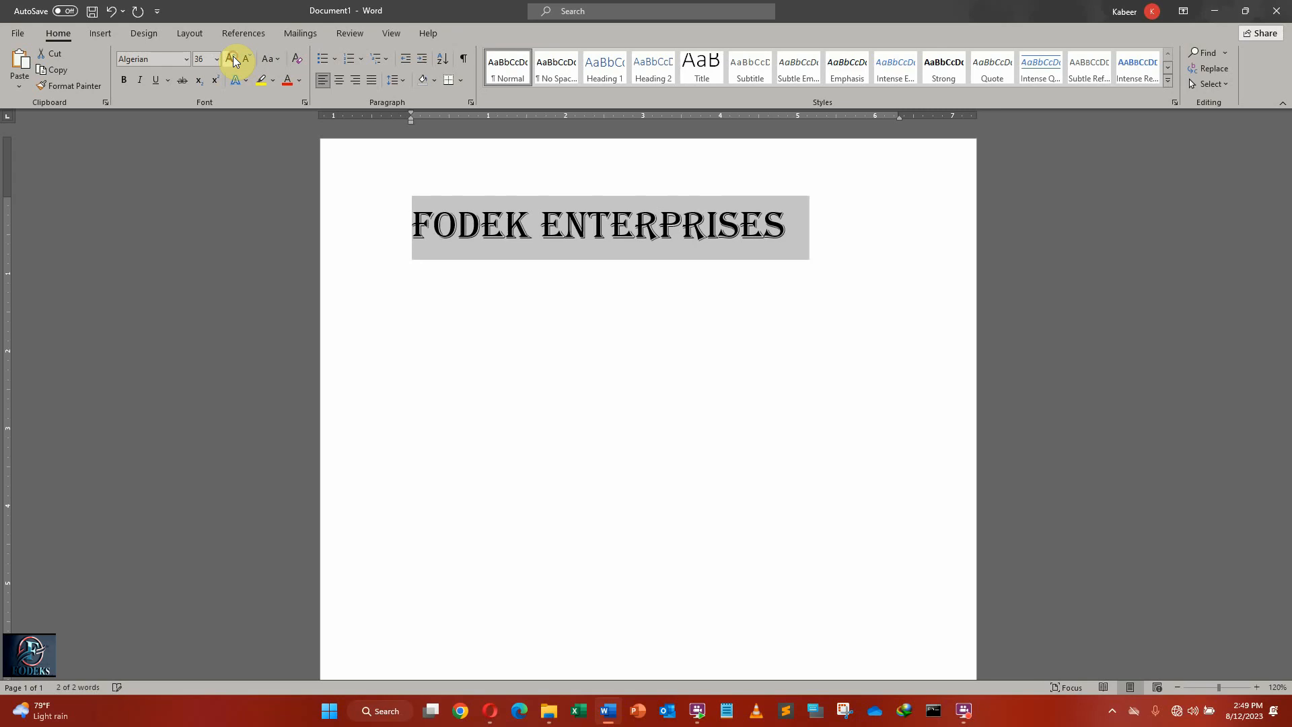
Apply UPPERCASE to the FODEK ENTERPRISES line and change its font to Calibri Light (Headings).
{"action": "left_click", "coordinate": [277, 61]}
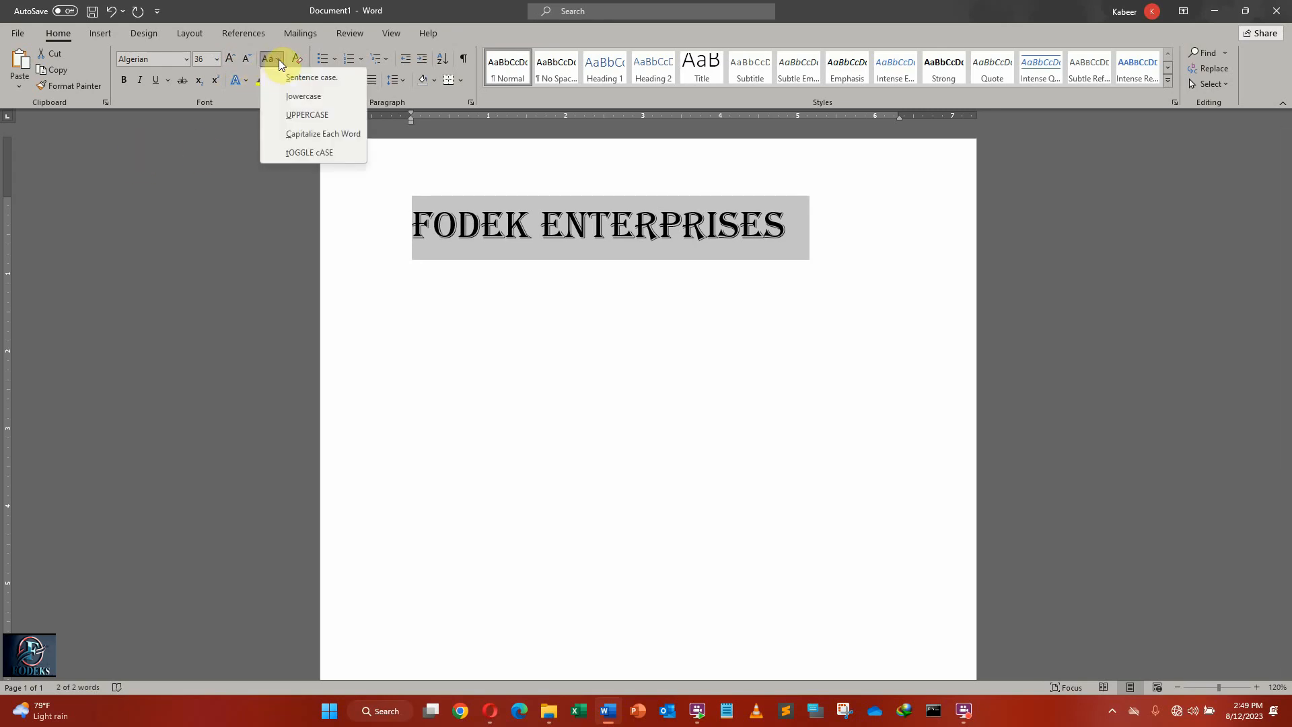
{"action": "left_click", "coordinate": [314, 115]}
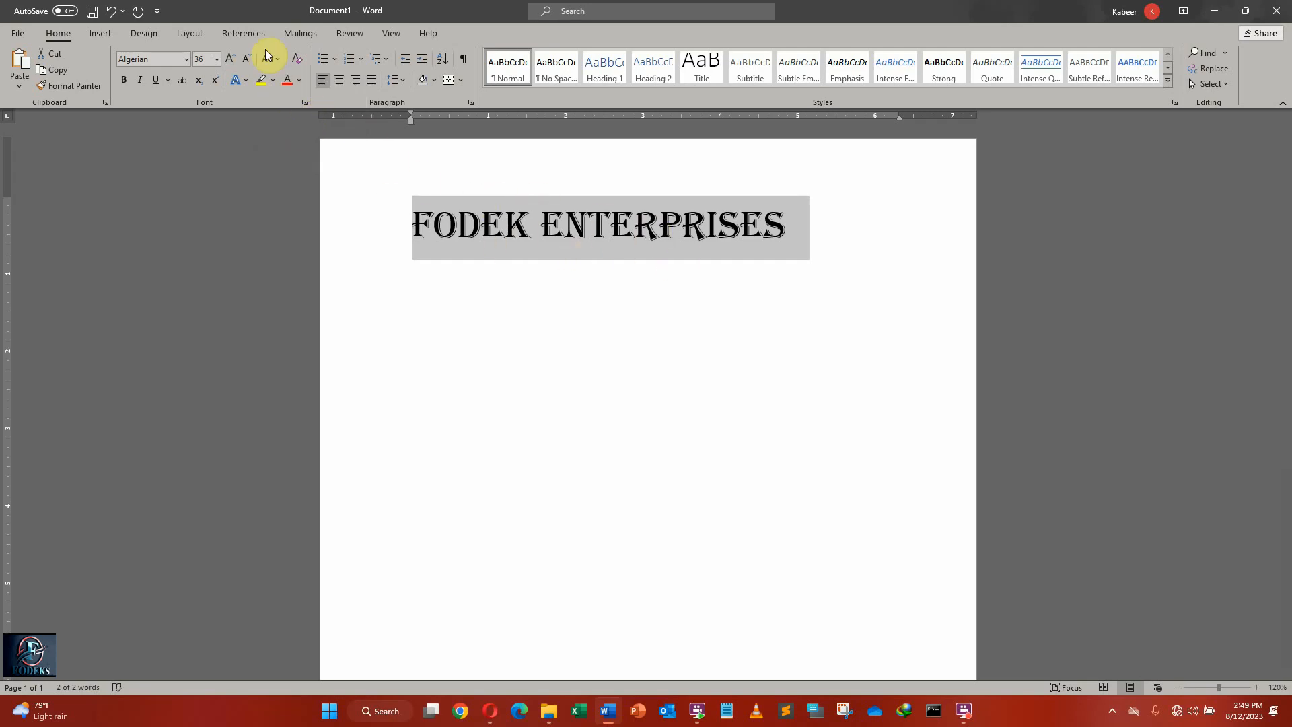
{"action": "left_click", "coordinate": [197, 60]}
{"action": "left_click", "coordinate": [186, 59]}
{"action": "left_click", "coordinate": [177, 107]}
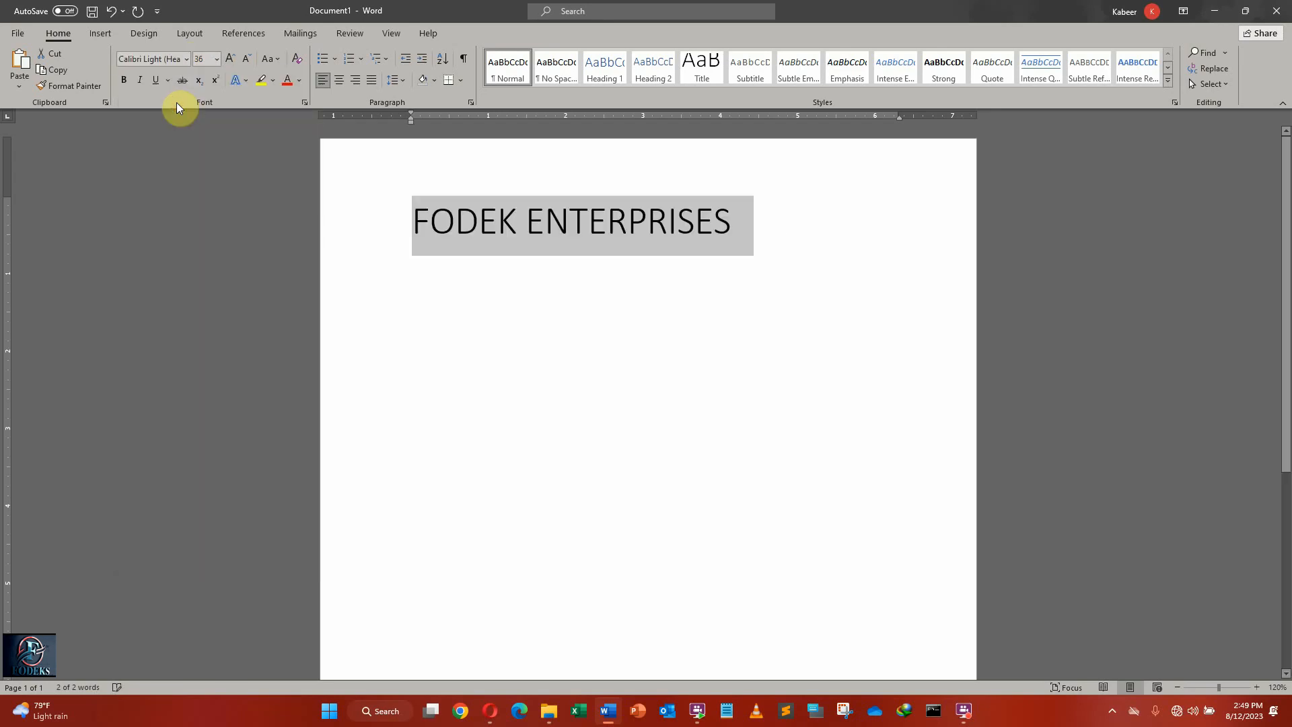
Convert the FODEK ENTERPRISES line to lowercase and return it to UPPERCASE.
{"action": "left_click", "coordinate": [272, 59]}
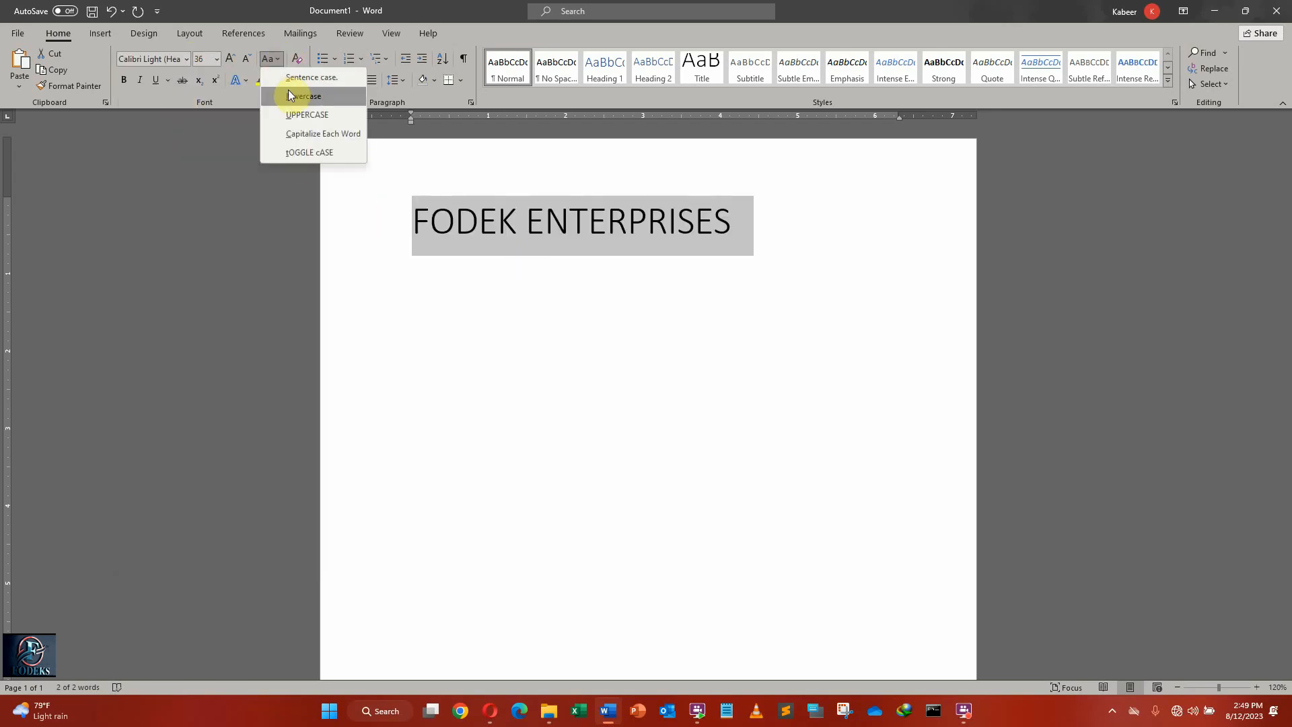
{"action": "left_click", "coordinate": [290, 95]}
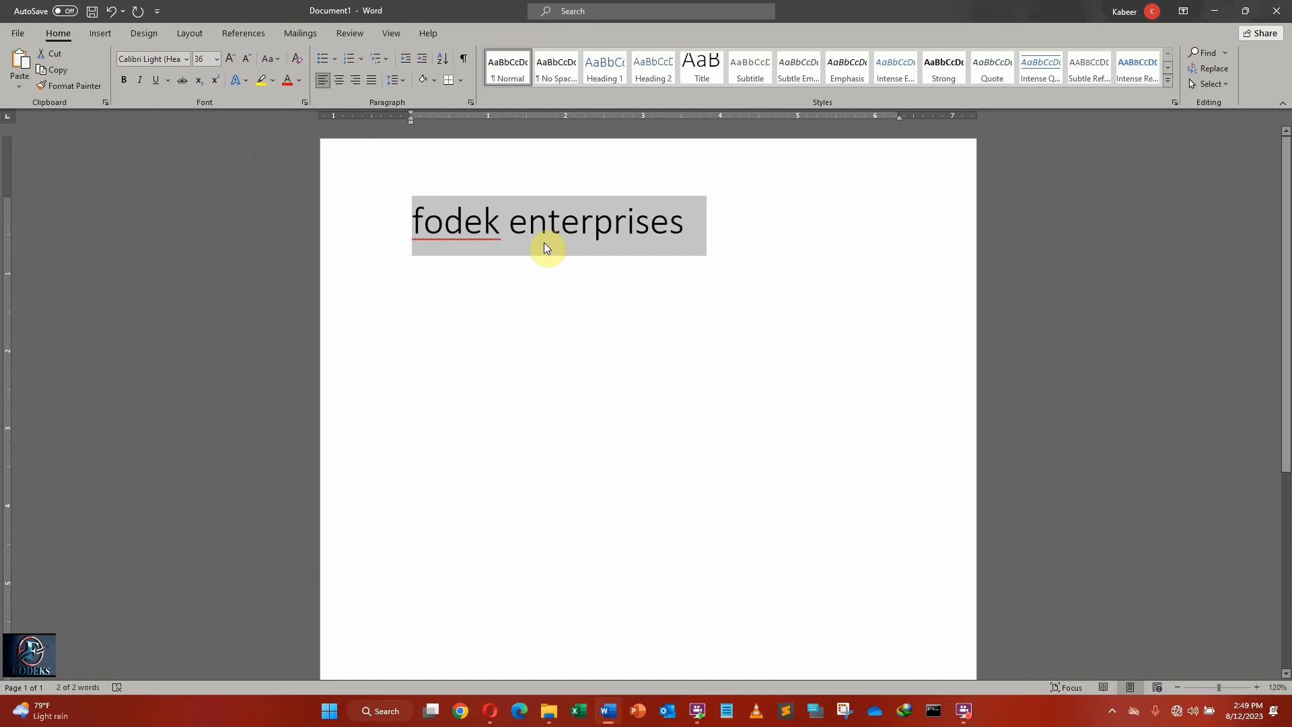
{"action": "left_click", "coordinate": [276, 60]}
{"action": "left_click", "coordinate": [295, 119]}
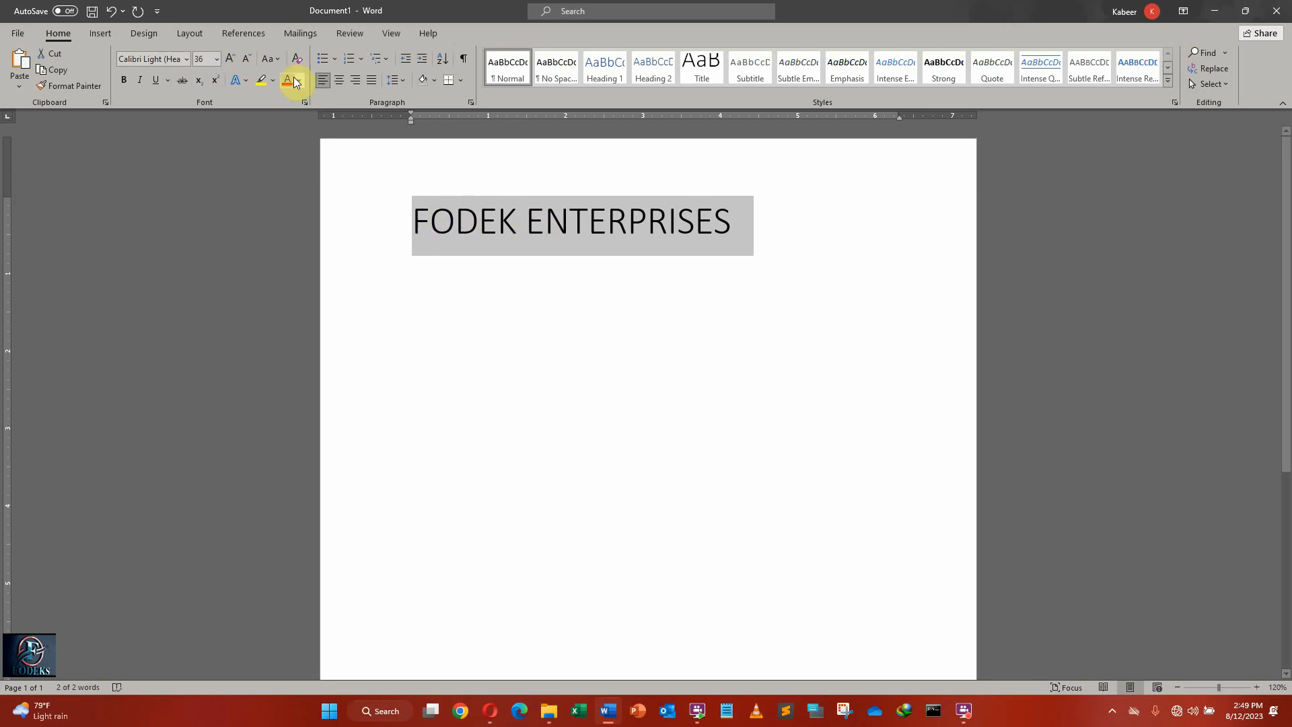
Switch the FODEK ENTERPRISES line to Capitalize Each Word and change it back to UPPERCASE.
{"action": "left_click", "coordinate": [281, 61]}
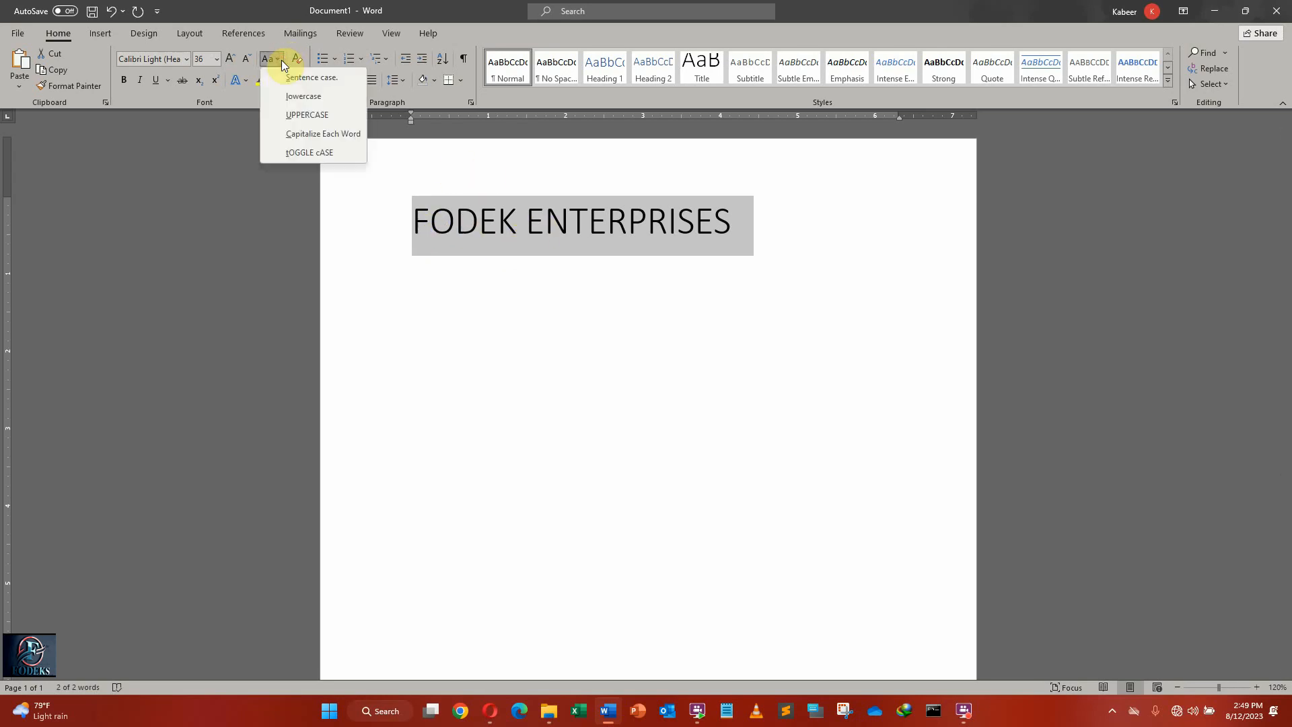
{"action": "left_click", "coordinate": [308, 136]}
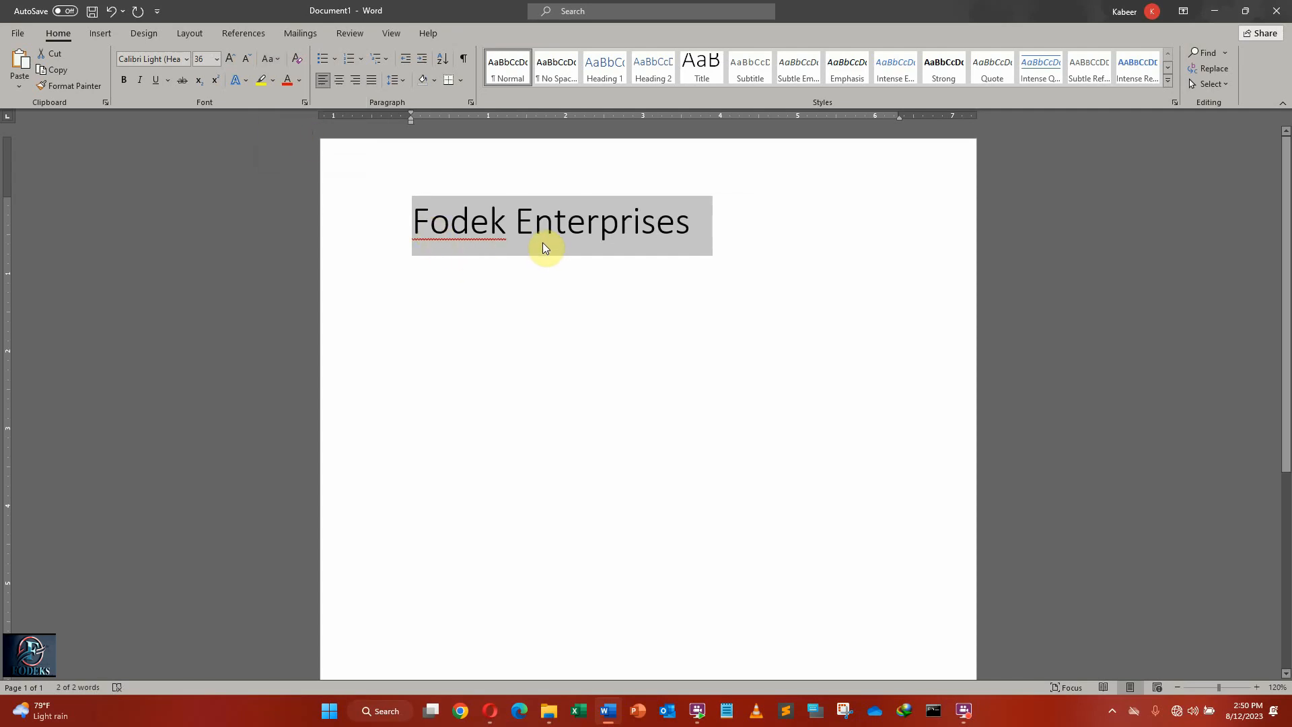
{"action": "left_click", "coordinate": [272, 59]}
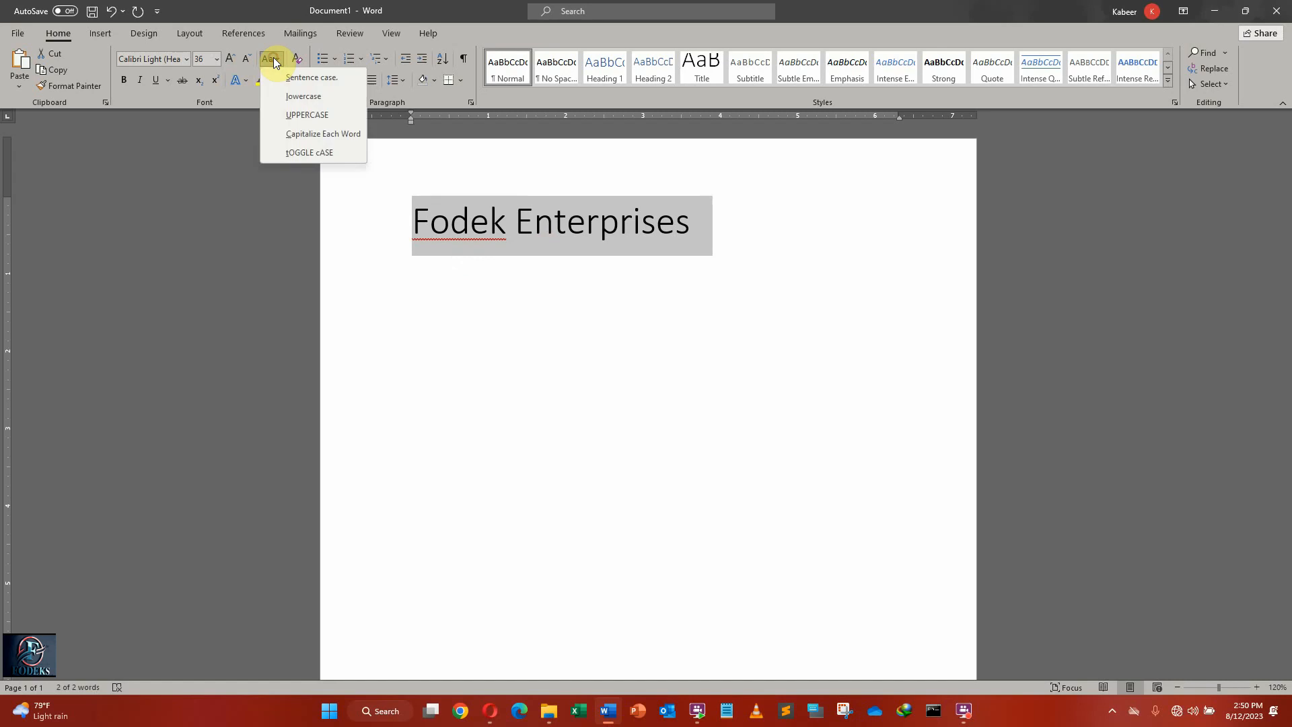
{"action": "left_click", "coordinate": [302, 115]}
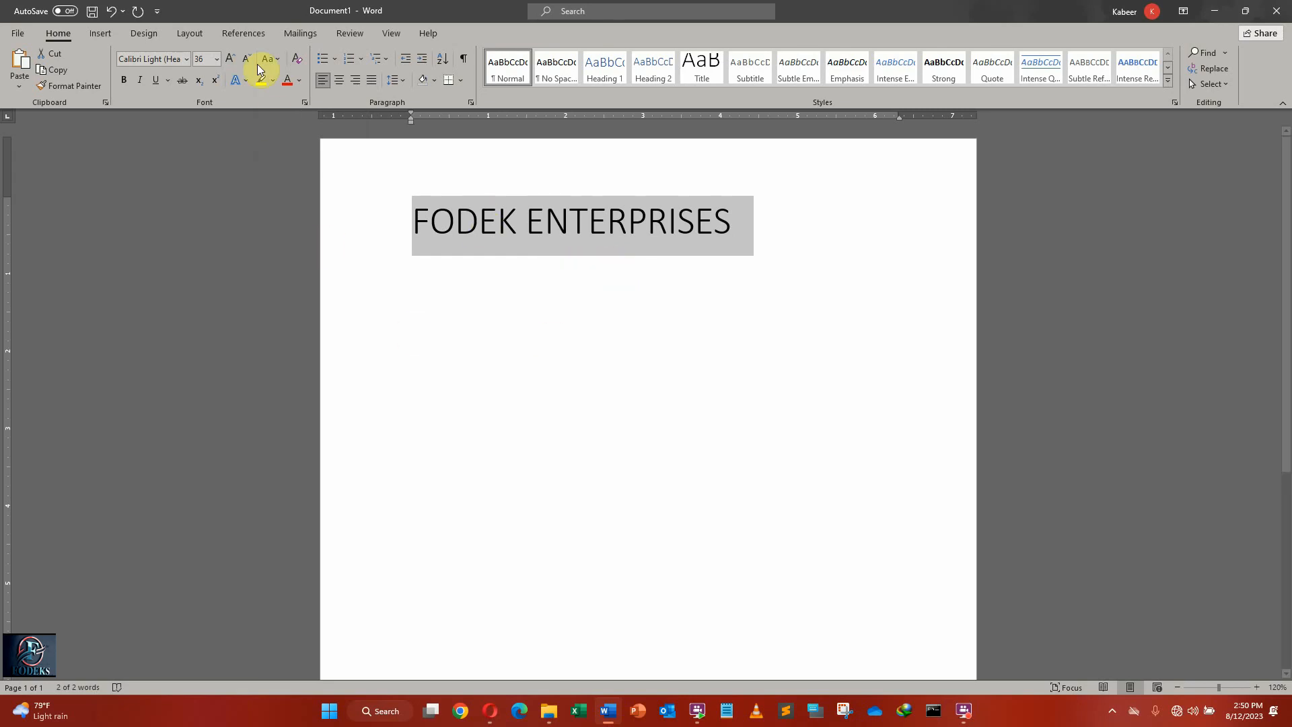
Make the FODEK ENTERPRISES line bold, italic and underlined.
{"action": "left_click", "coordinate": [125, 81]}
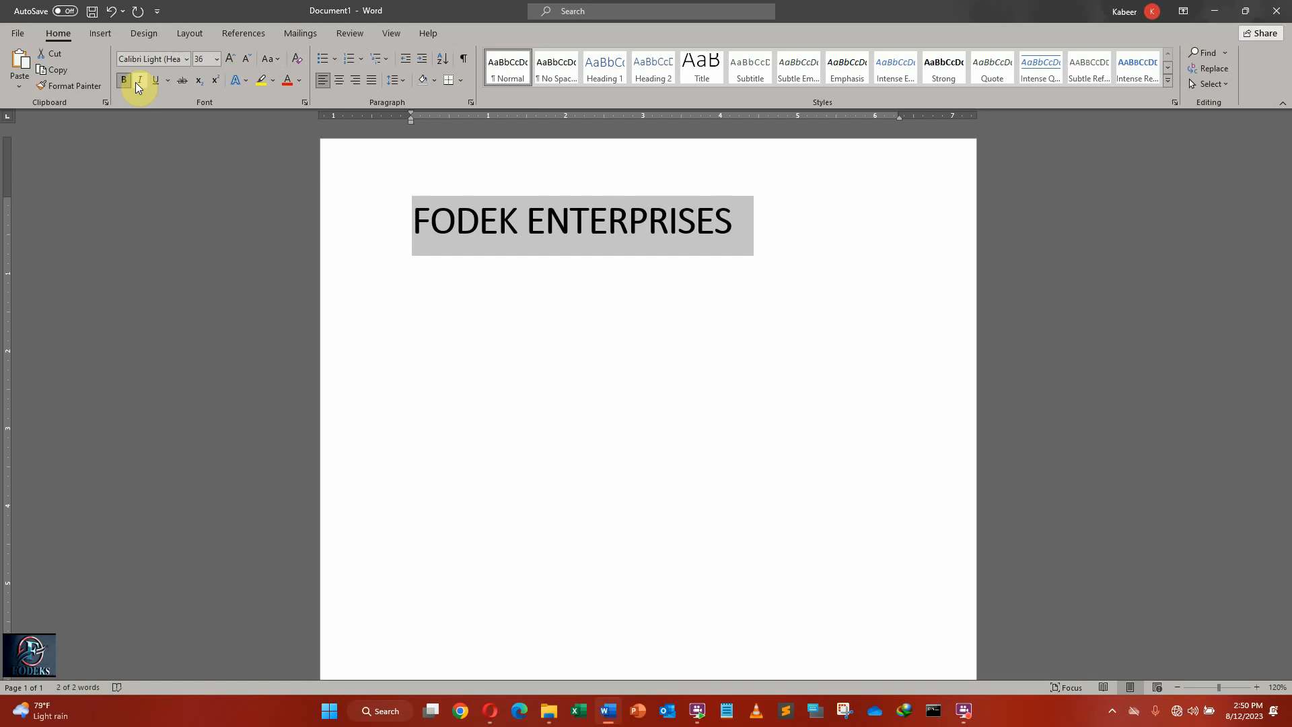
{"action": "left_click", "coordinate": [138, 81]}
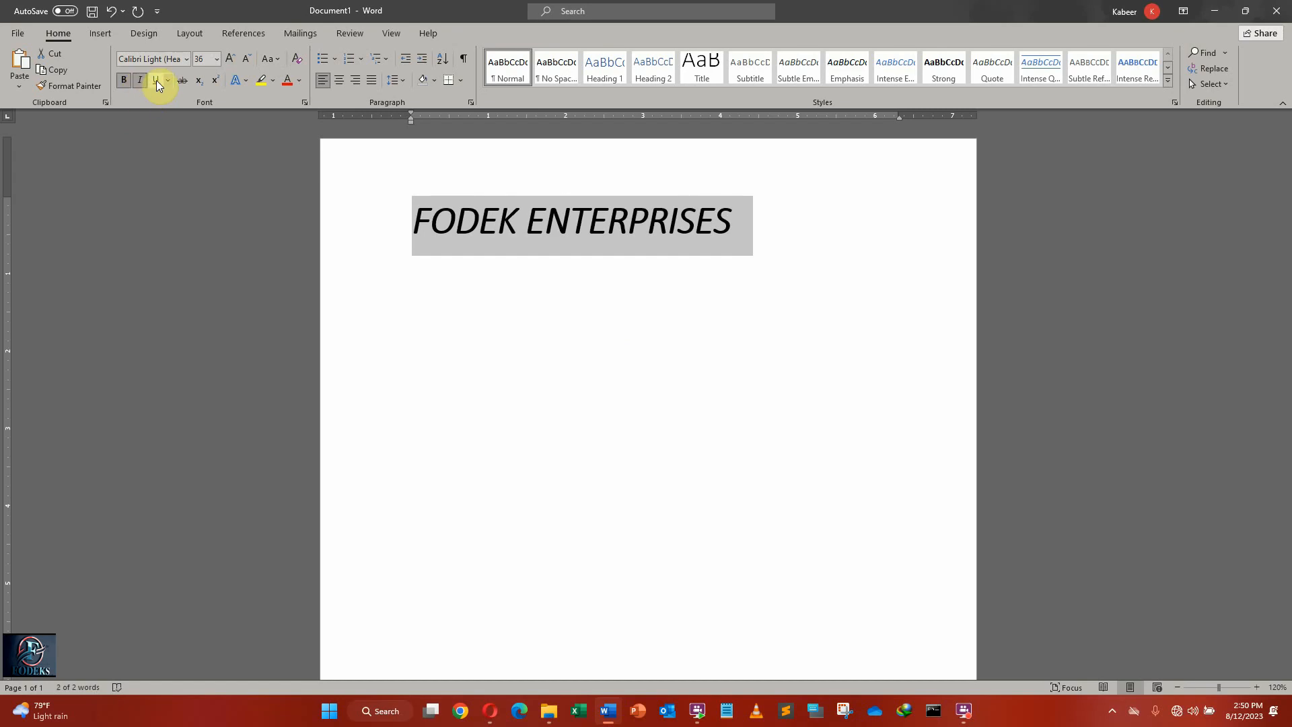
{"action": "left_click", "coordinate": [156, 80]}
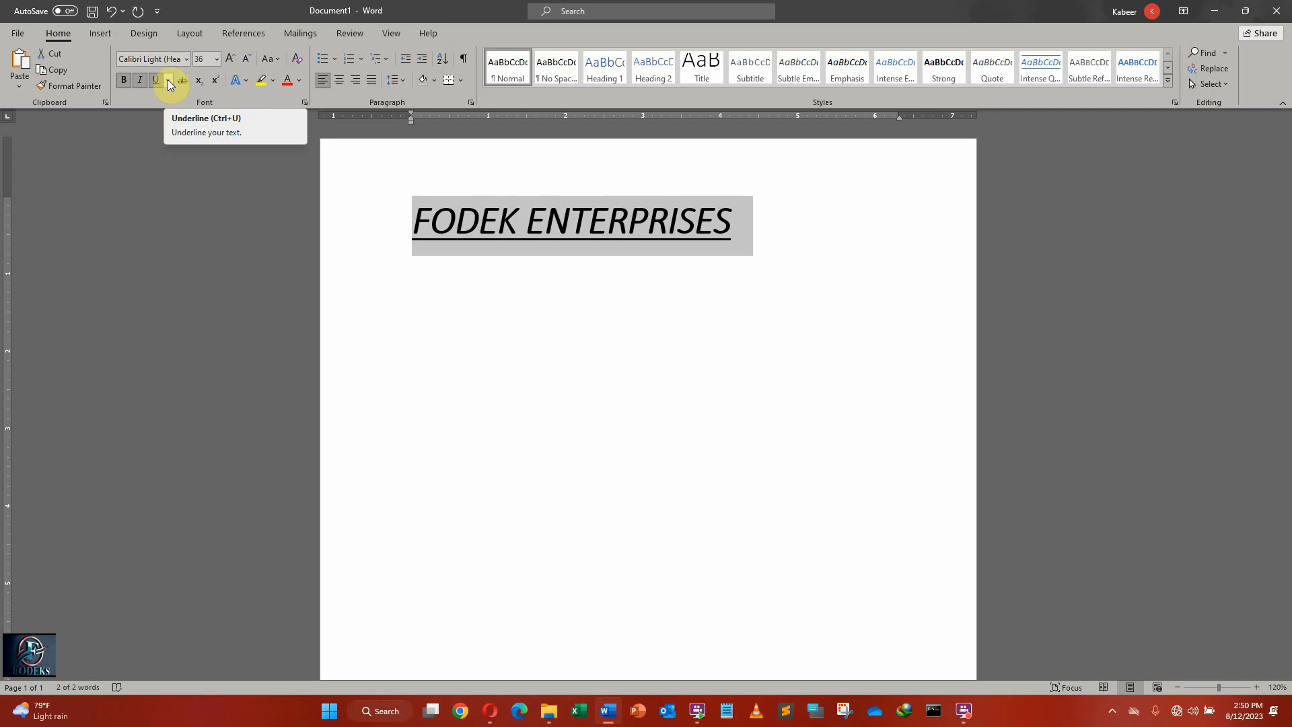
Try a thick underline on the FODEK ENTERPRISES line and replace it with a double underline.
{"action": "left_click", "coordinate": [168, 80]}
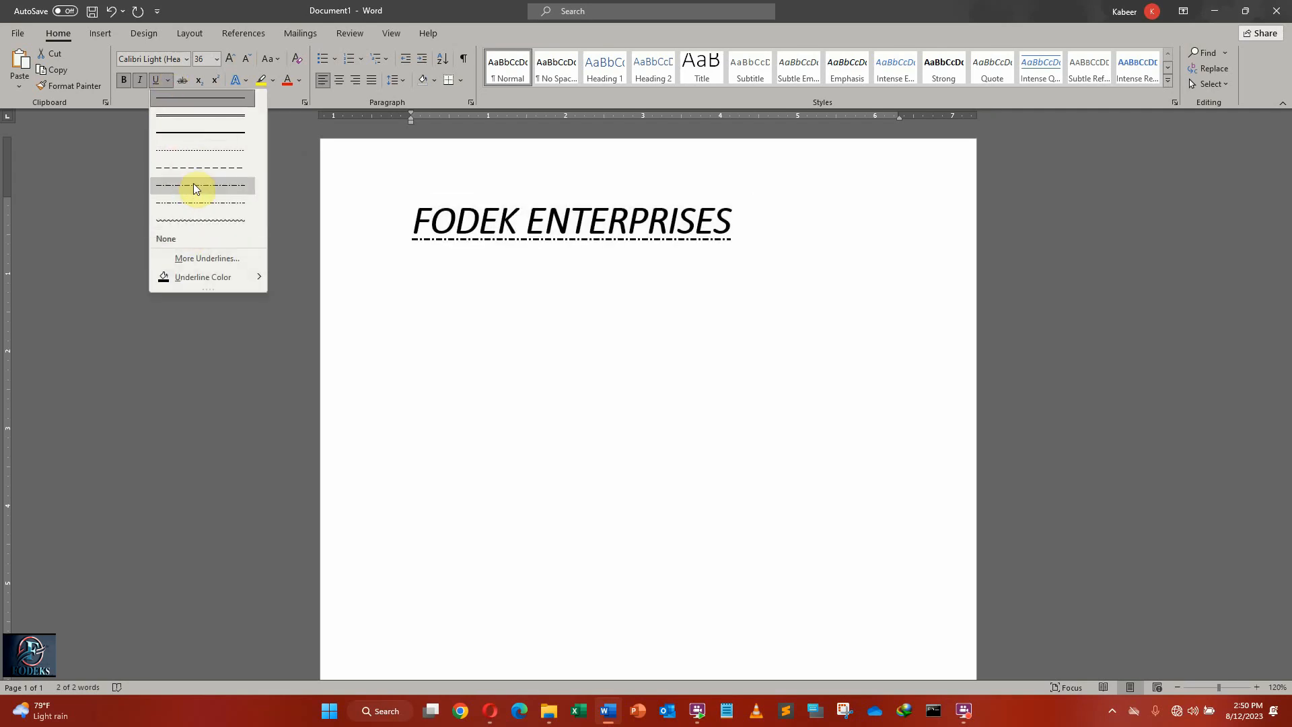
{"action": "left_click", "coordinate": [221, 135]}
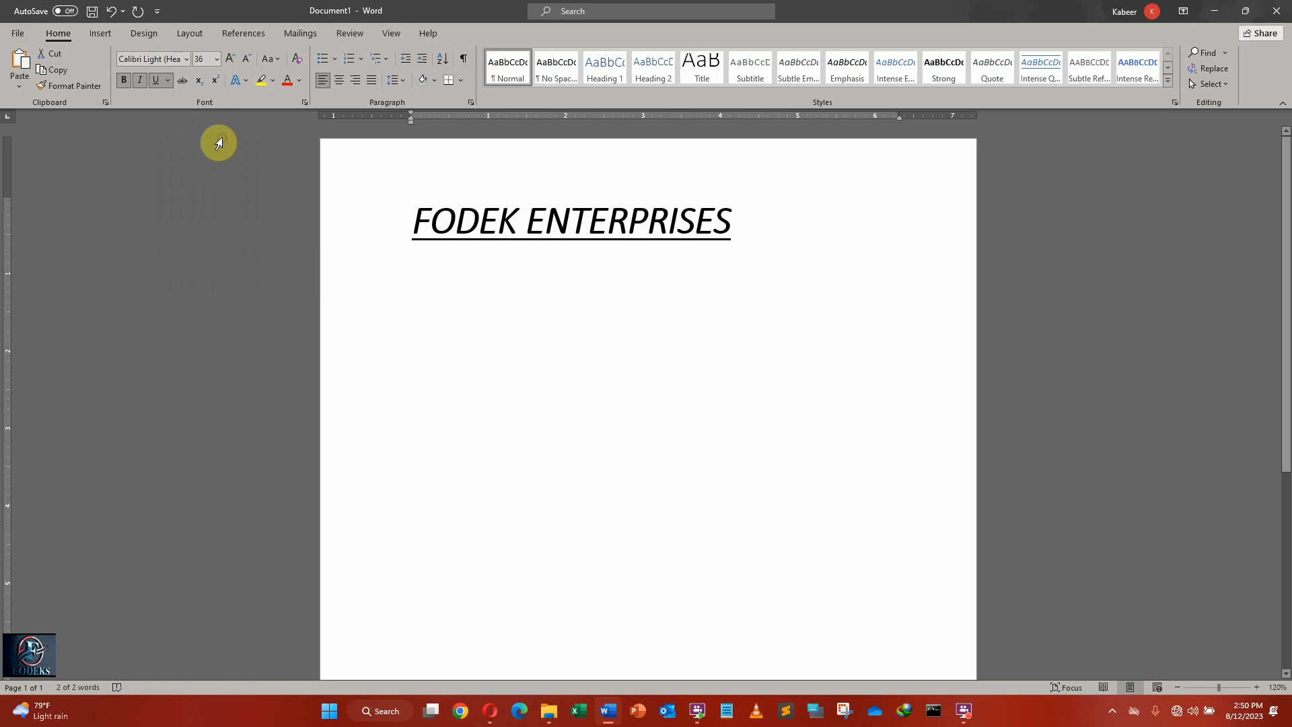
{"action": "left_click", "coordinate": [168, 84]}
{"action": "left_click", "coordinate": [173, 113]}
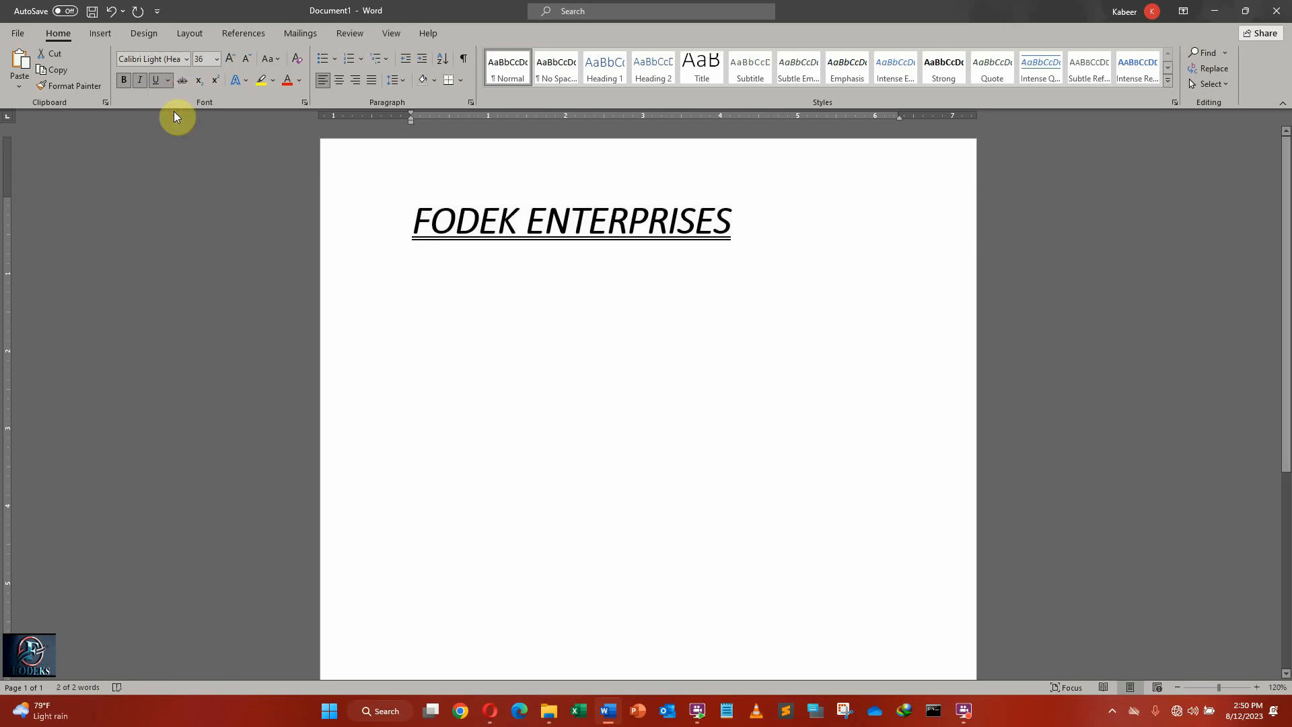
Remove the bold, italic and underline formatting from the FODEK ENTERPRISES line.
{"action": "left_click", "coordinate": [138, 80]}
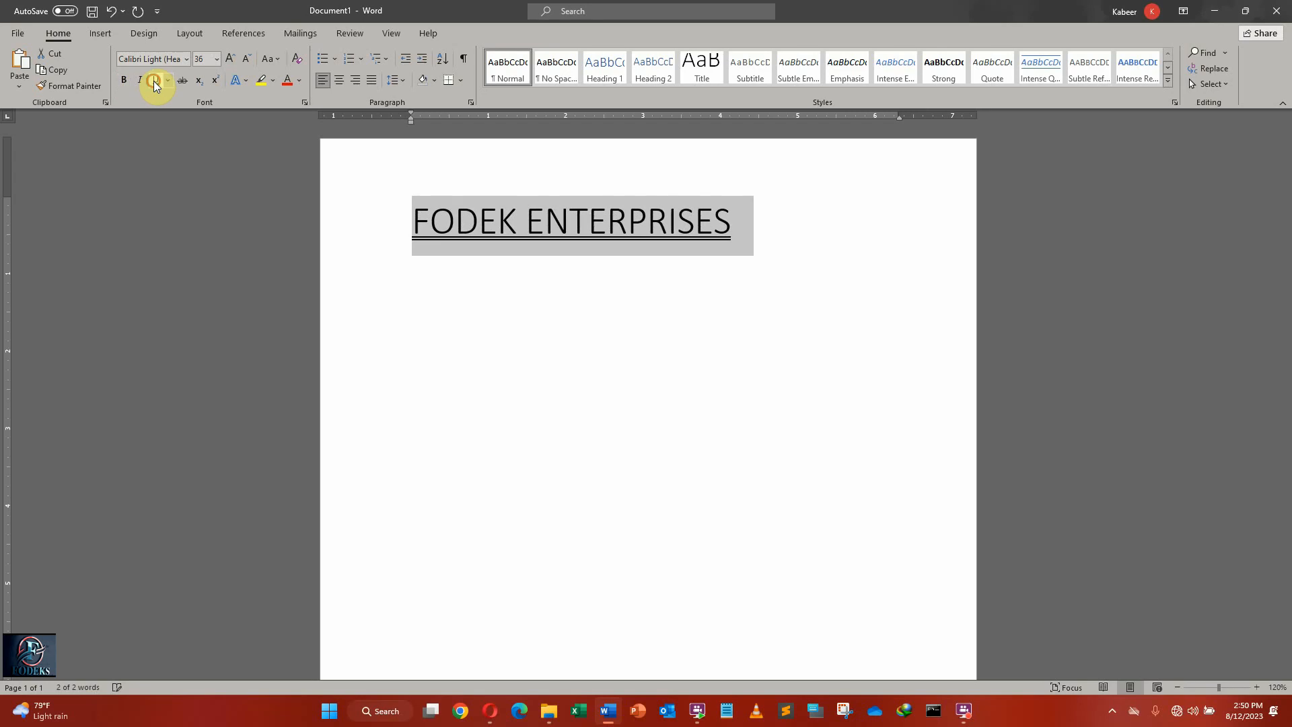
{"action": "left_click", "coordinate": [155, 80]}
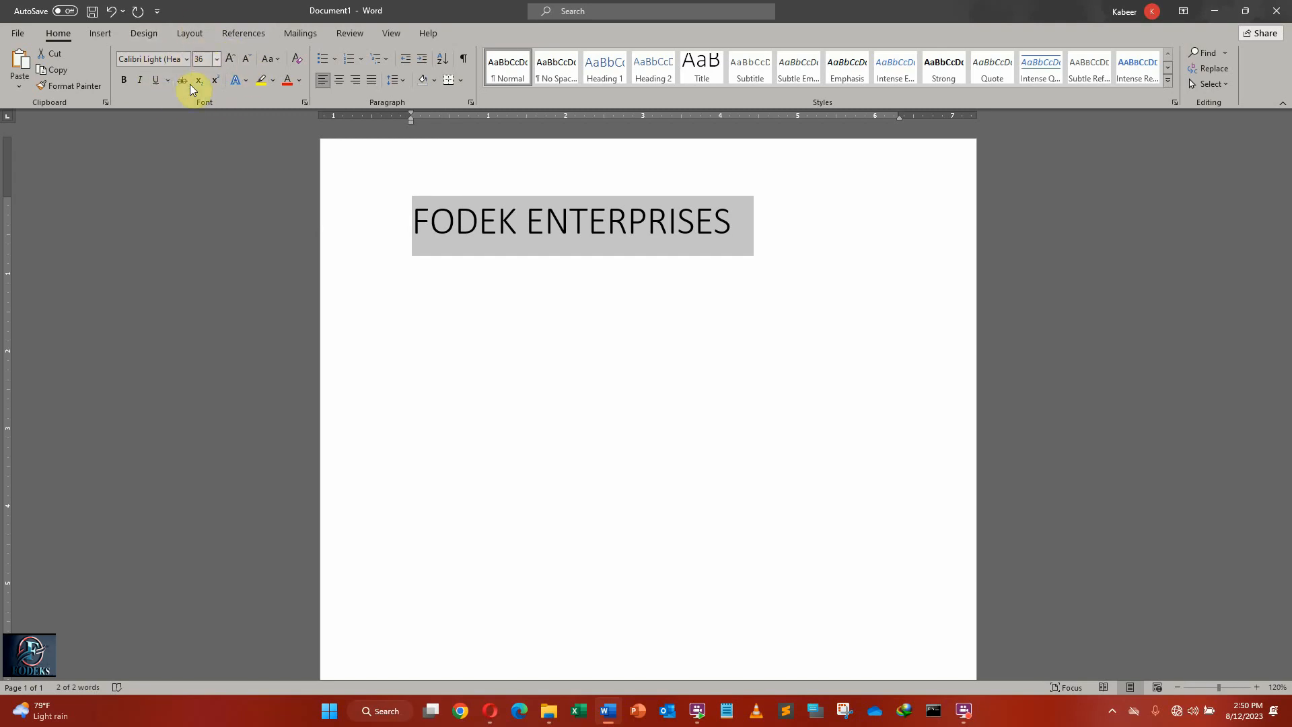
Examine the font, style, size and effects options in the Font dialog, moved clear of the heading text, and close it.
{"action": "left_click", "coordinate": [304, 104]}
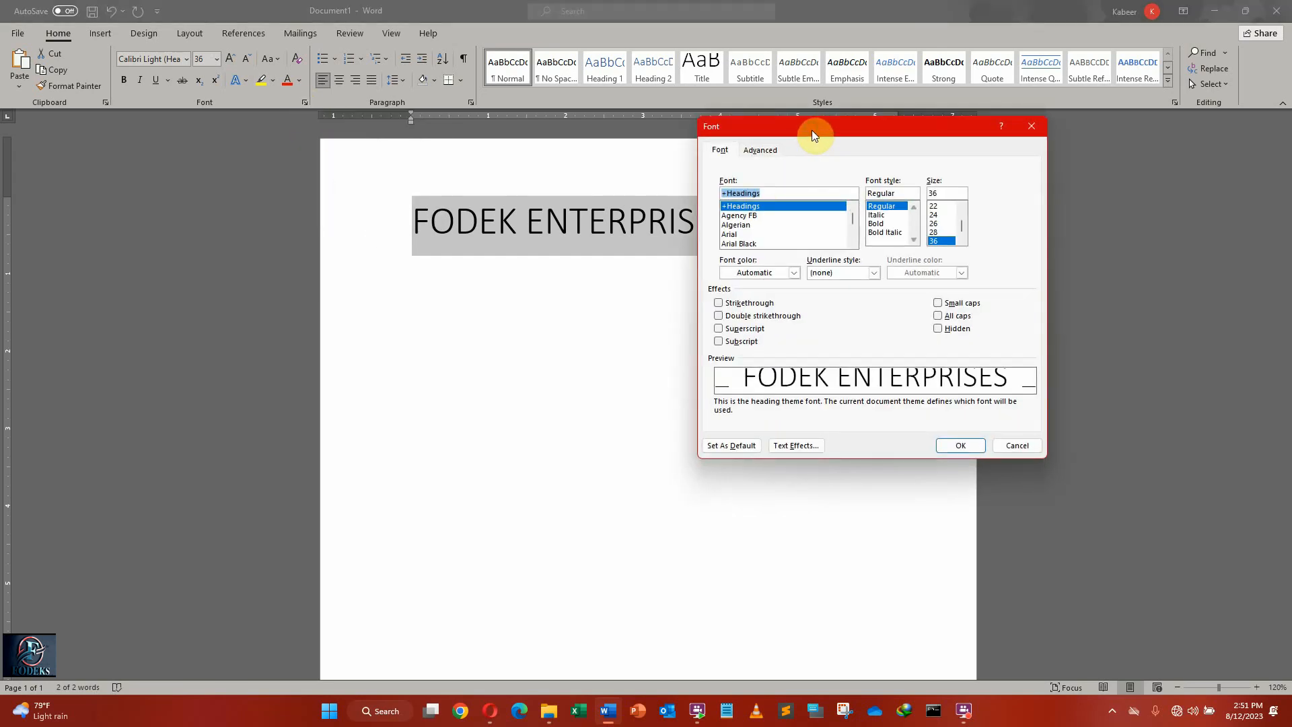
{"action": "left_click_drag", "start_coordinate": [811, 130], "coordinate": [148, 129]}
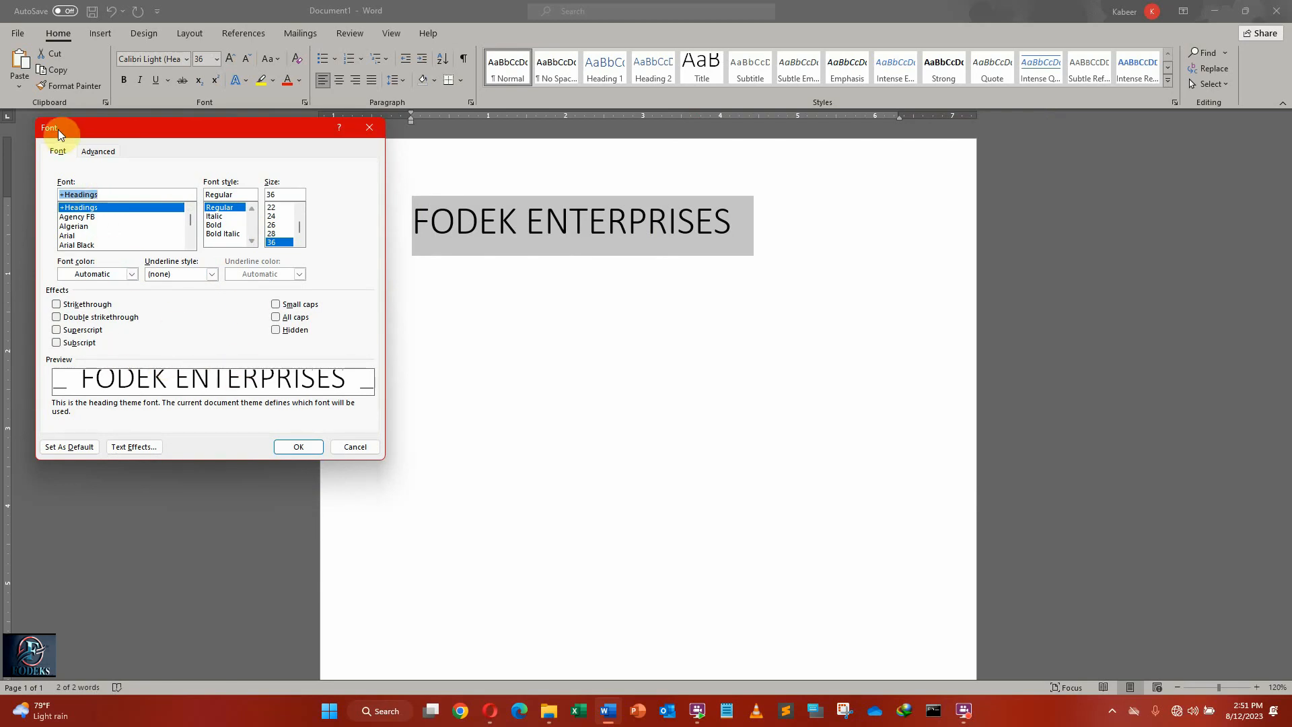
{"action": "left_click_drag", "start_coordinate": [119, 135], "coordinate": [124, 149]}
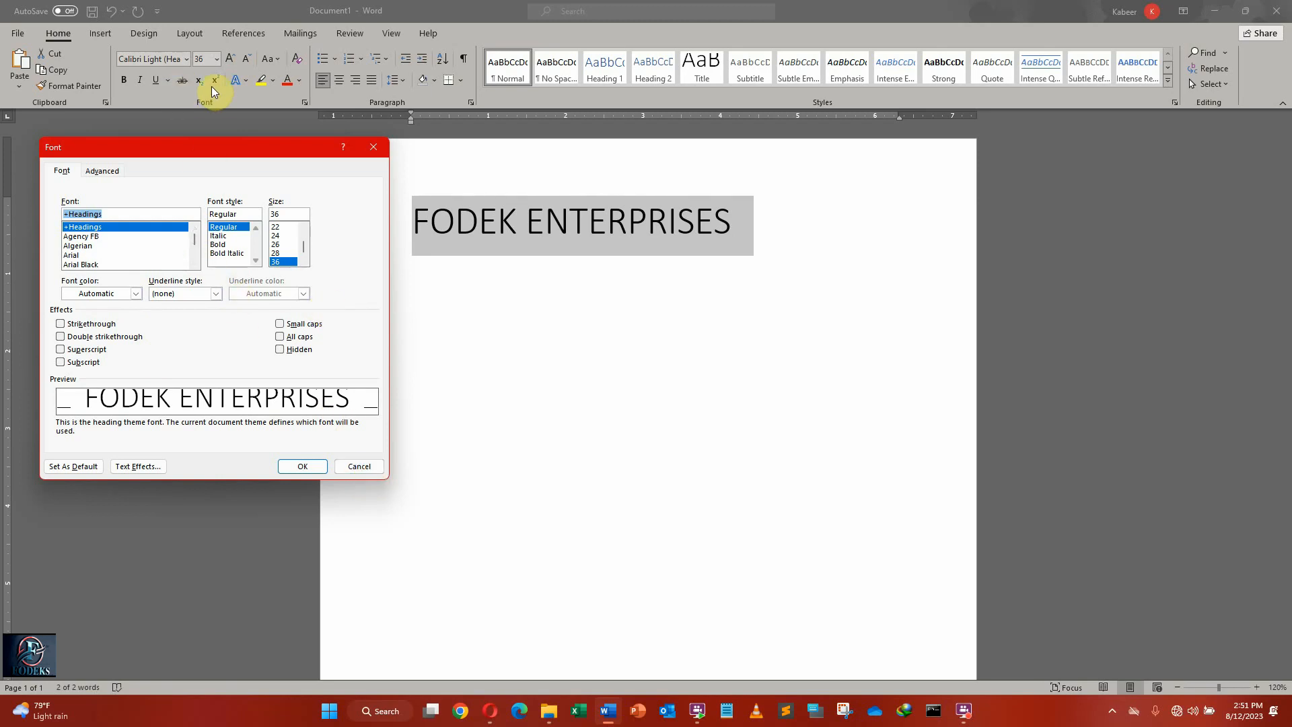
{"action": "left_click", "coordinate": [374, 148]}
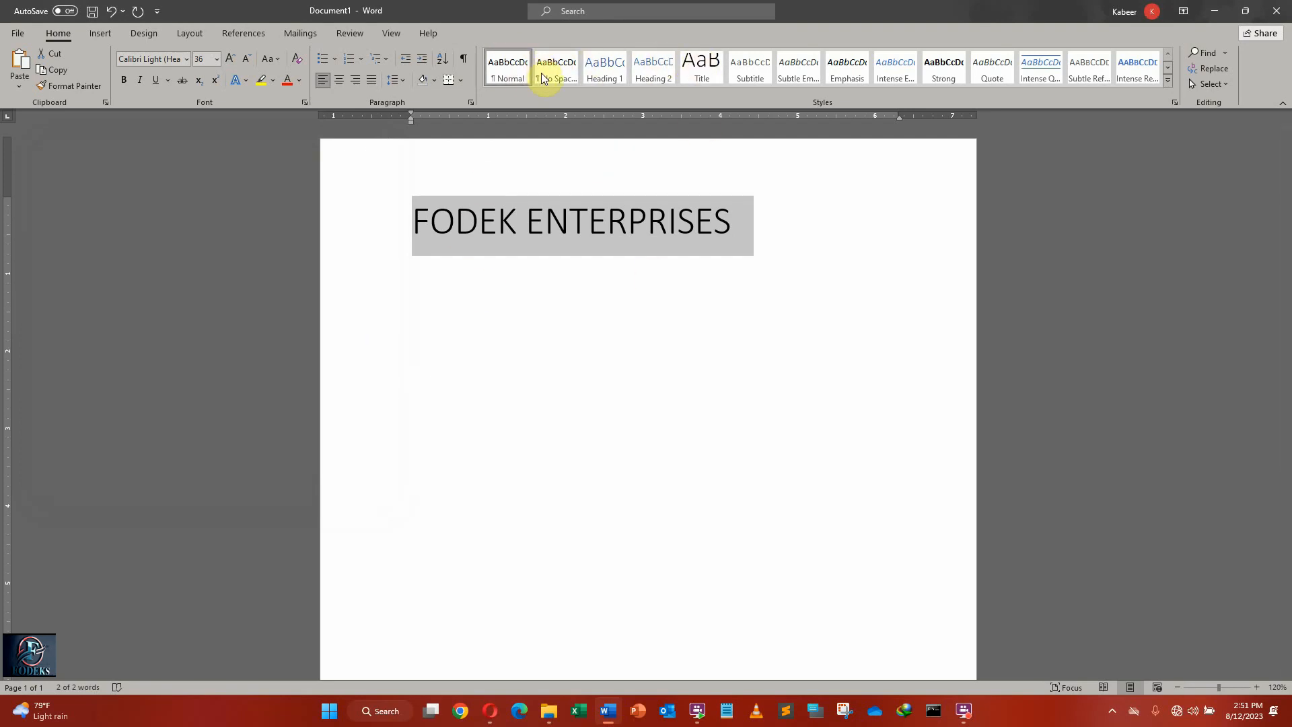
Try the No Spacing, Heading 1 to Heading 4, Title and Subtitle styles on the FODEK ENTERPRISES line.
{"action": "left_click", "coordinate": [566, 73]}
{"action": "left_click", "coordinate": [619, 72]}
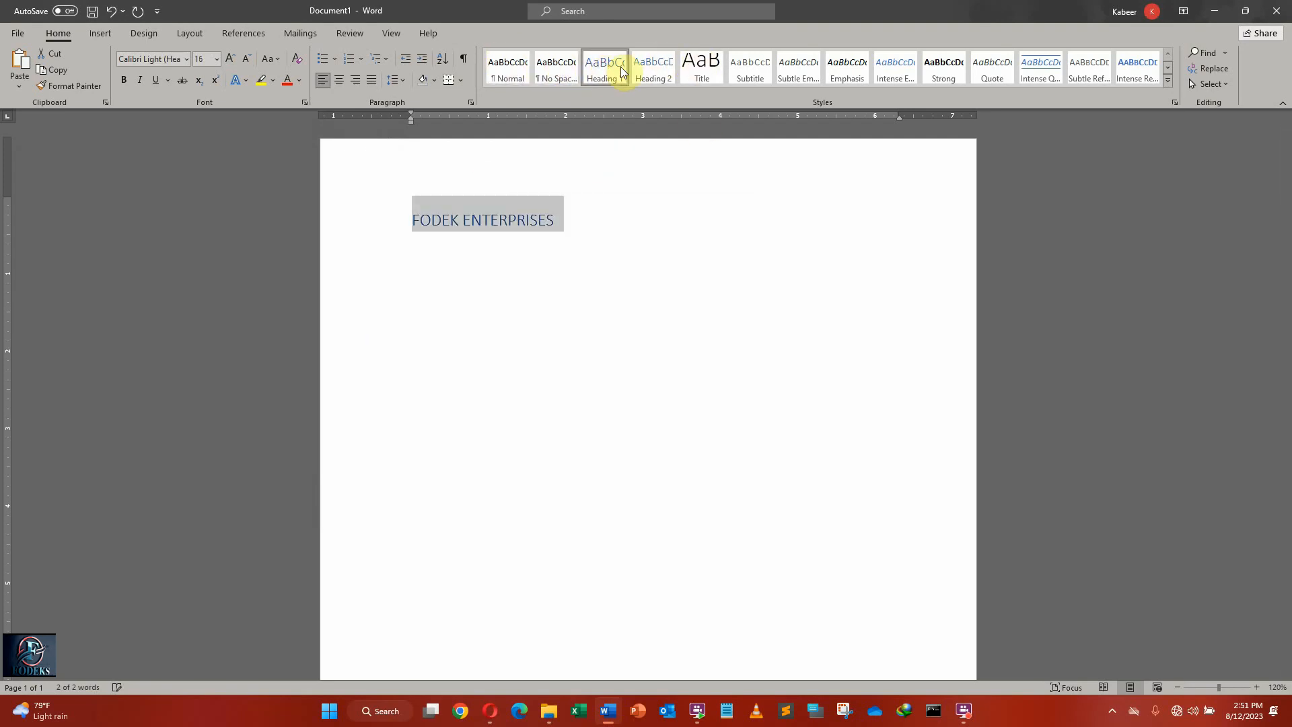
{"action": "left_click", "coordinate": [655, 67]}
{"action": "left_click", "coordinate": [704, 70]}
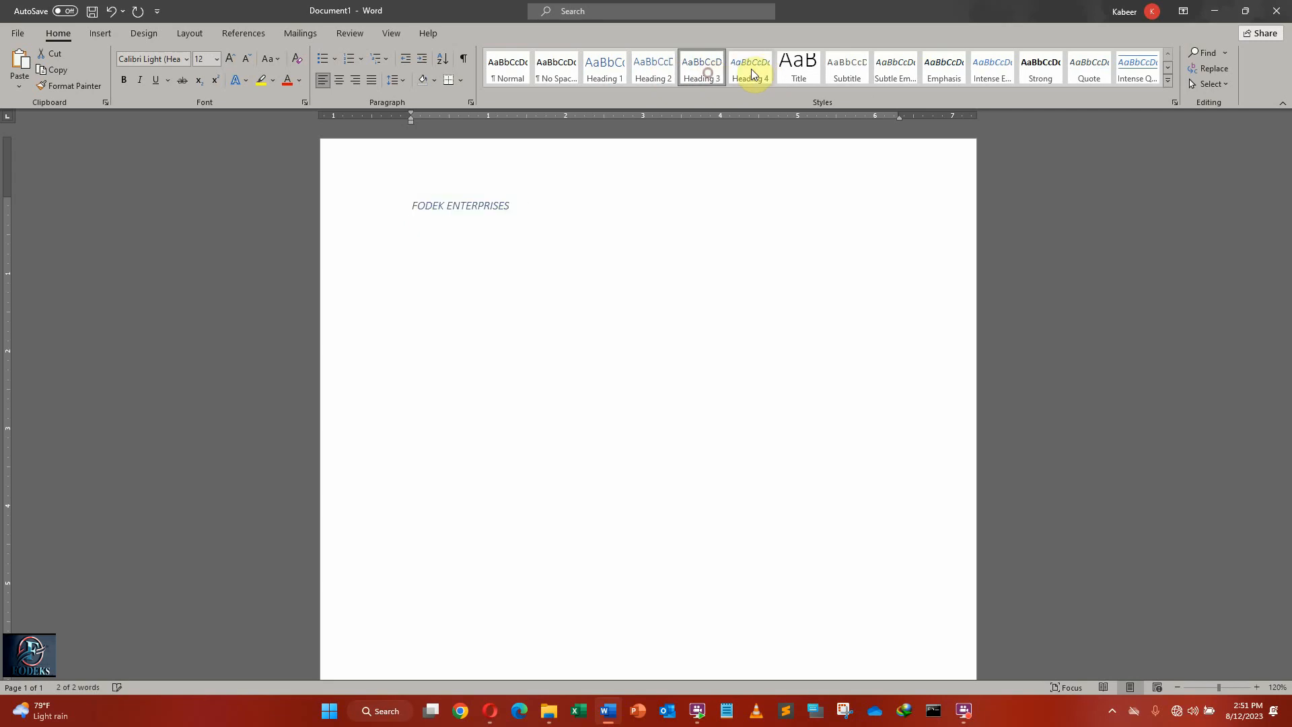
{"action": "left_click", "coordinate": [753, 68]}
{"action": "left_click", "coordinate": [845, 65]}
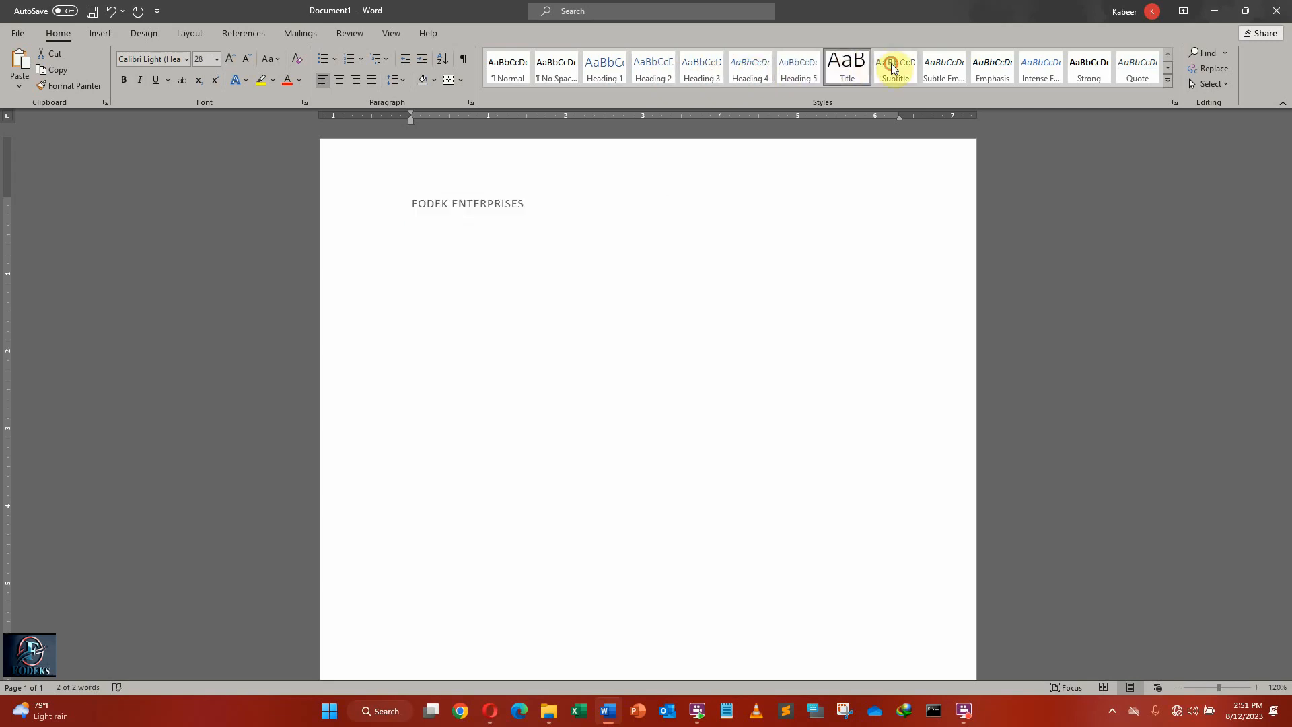
{"action": "left_click", "coordinate": [892, 67]}
Try the Subtle Emphasis and Emphasis styles on the FODEK ENTERPRISES line and settle on Intense Emphasis.
{"action": "left_click", "coordinate": [944, 64]}
{"action": "left_click", "coordinate": [992, 65]}
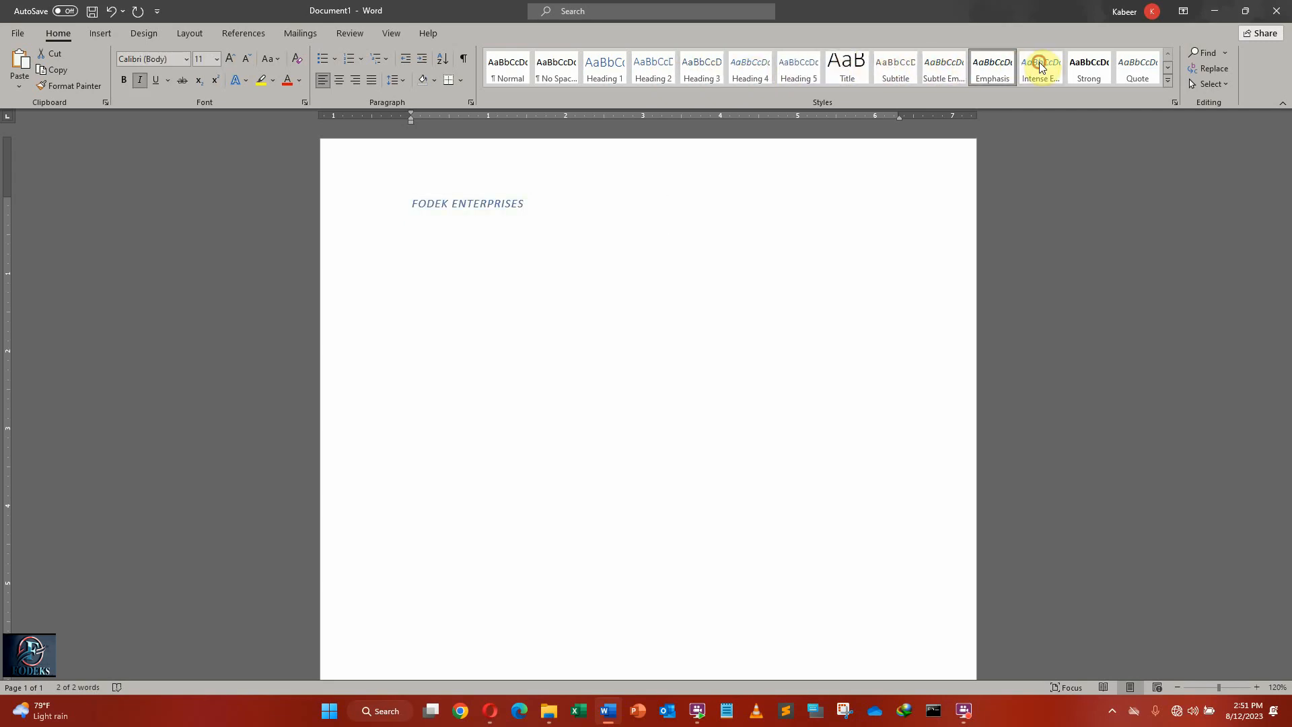
{"action": "left_click", "coordinate": [1039, 64]}
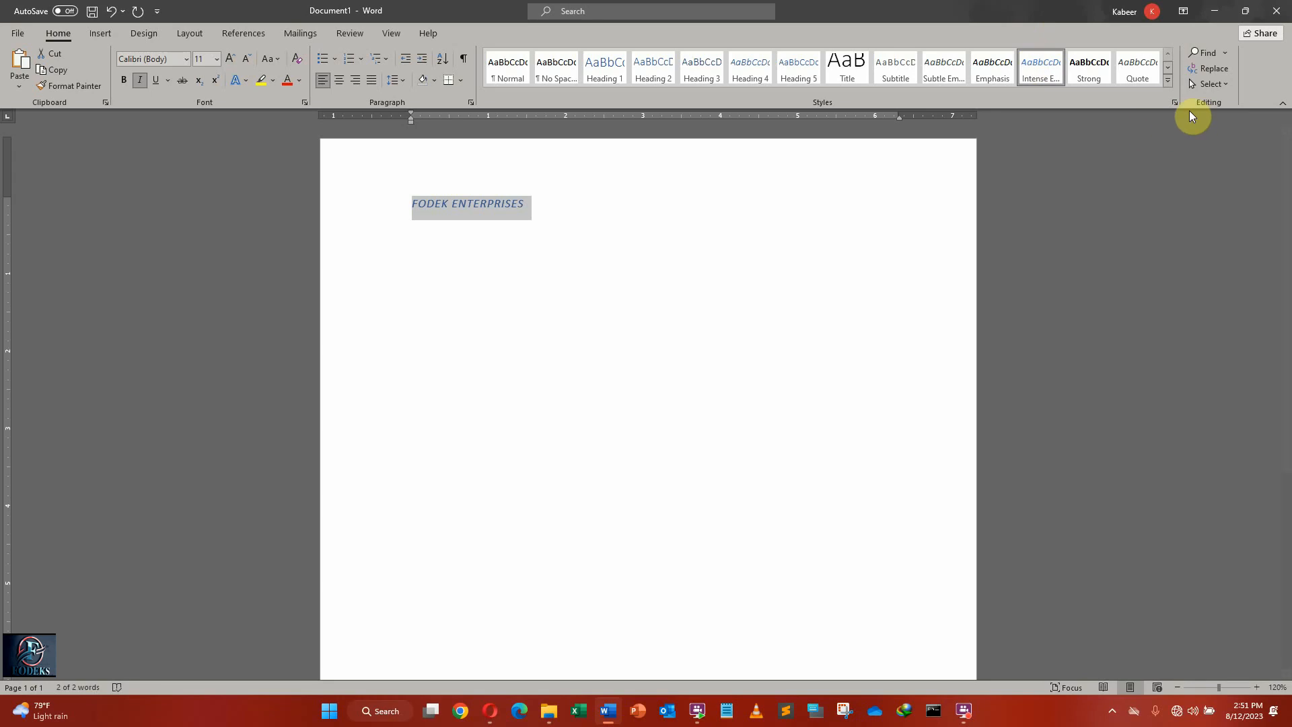
Apply the Normal paragraph style to the FODEK ENTERPRISES line from the full styles list, and close the list.
{"action": "left_click", "coordinate": [1174, 103]}
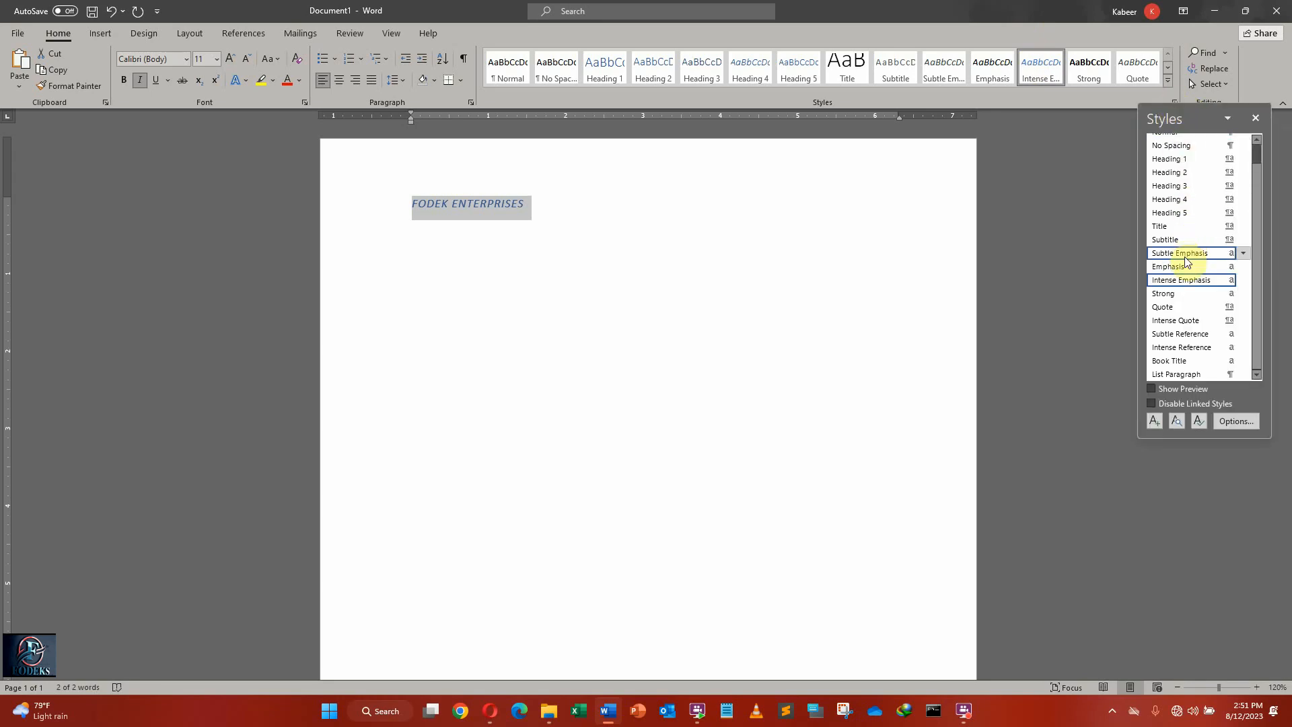
{"action": "scroll", "coordinate": [1186, 290], "scroll_direction": "up", "scroll_amount": 1}
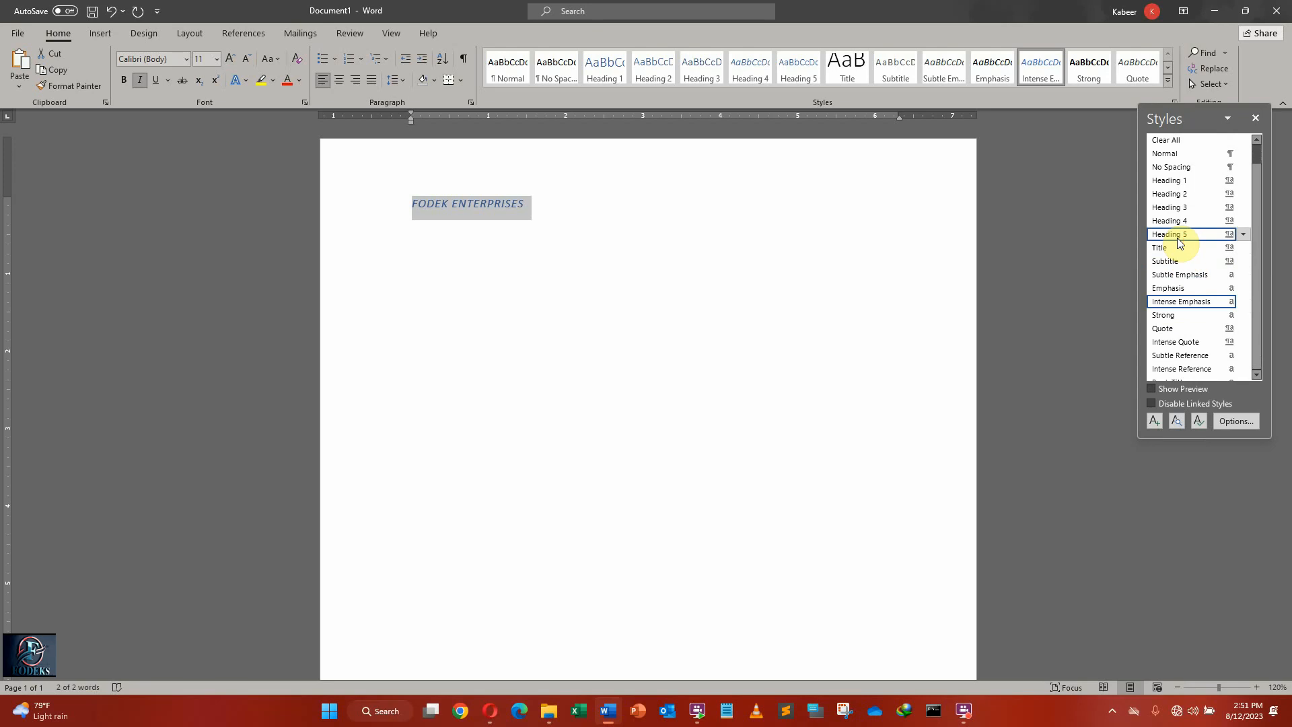
{"action": "left_click", "coordinate": [1174, 154]}
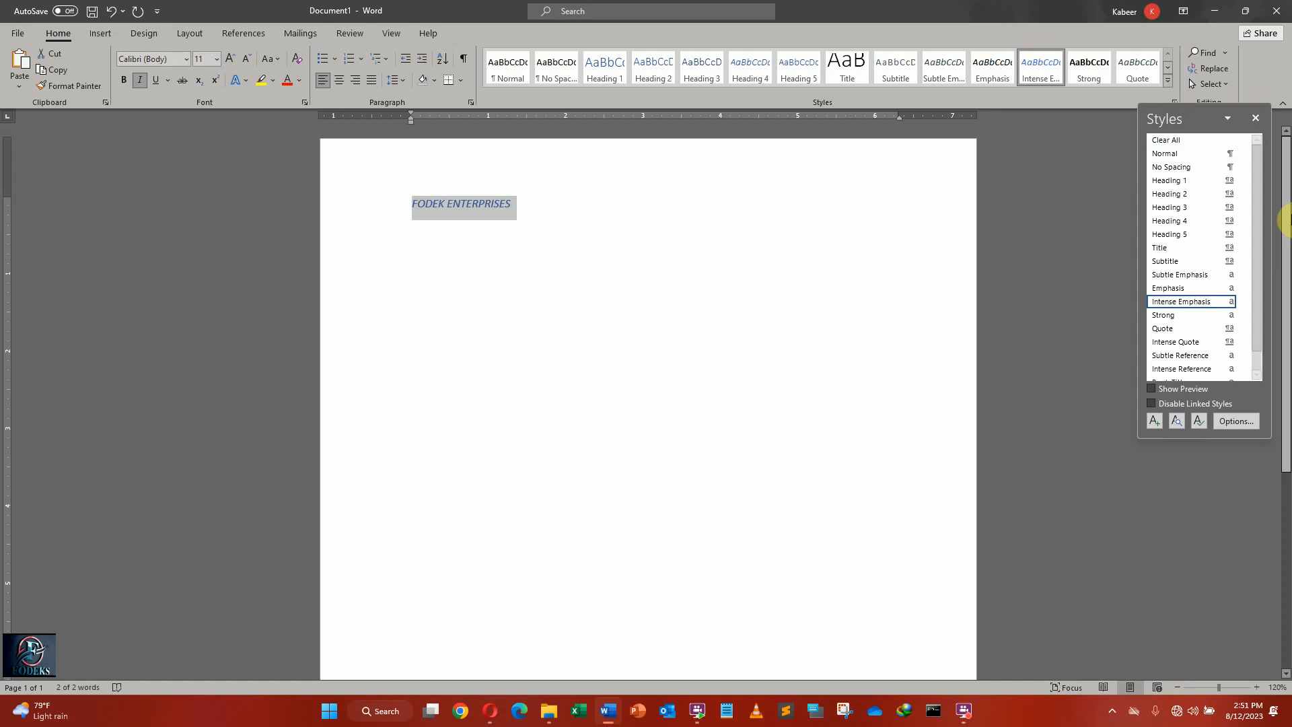
{"action": "left_click", "coordinate": [1256, 117]}
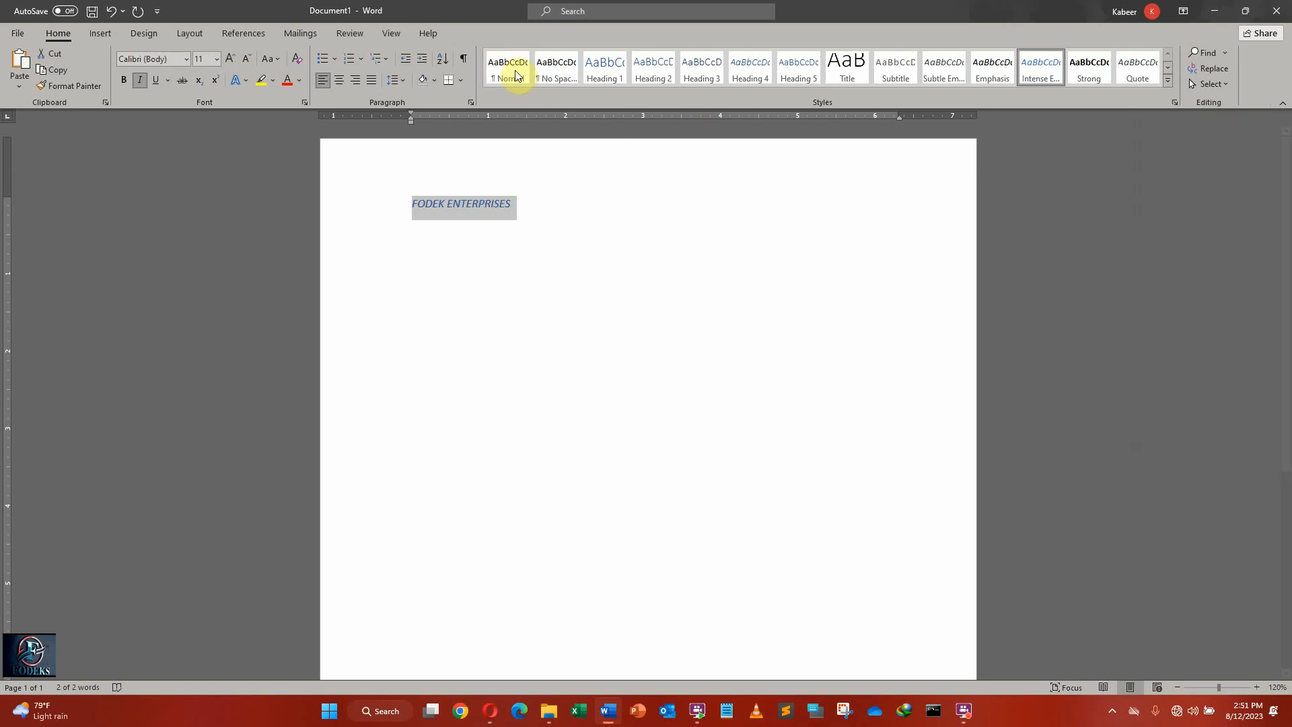
Add a blank line below FODEK ENTERPRISES and start inserting a picture from this device.
{"action": "left_click", "coordinate": [91, 37]}
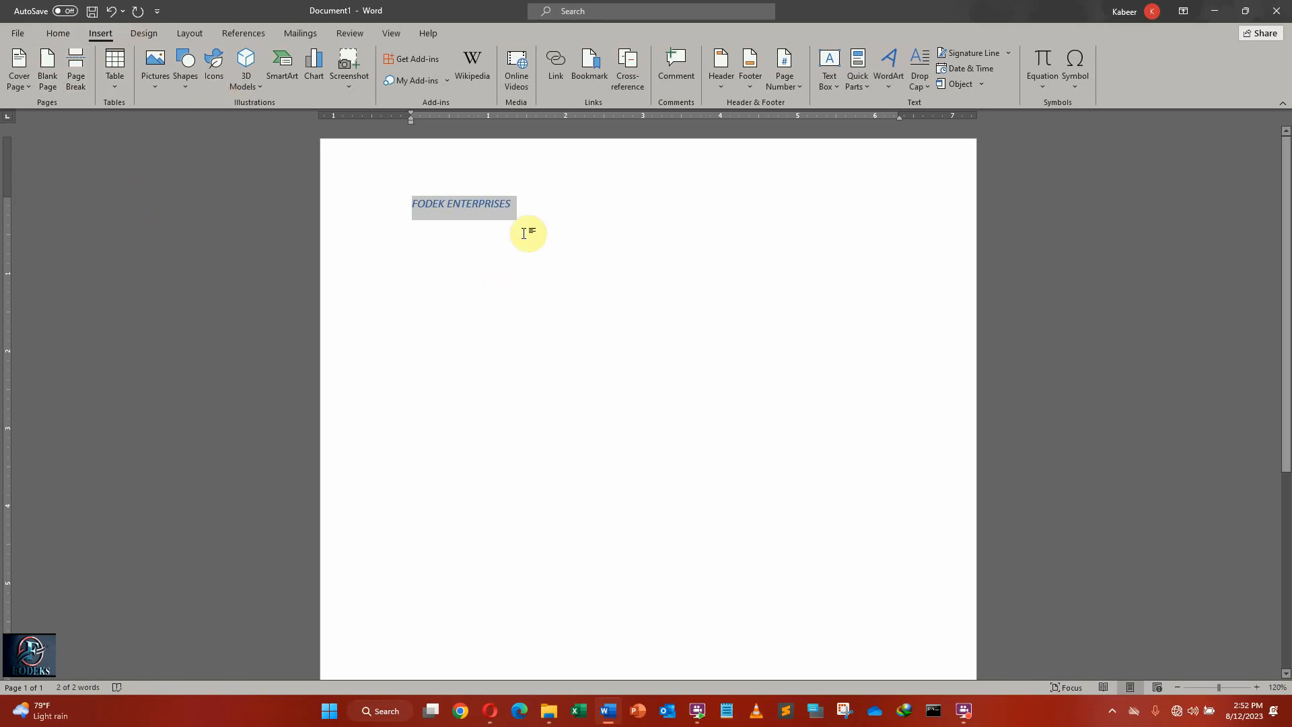
{"action": "left_click", "coordinate": [548, 202]}
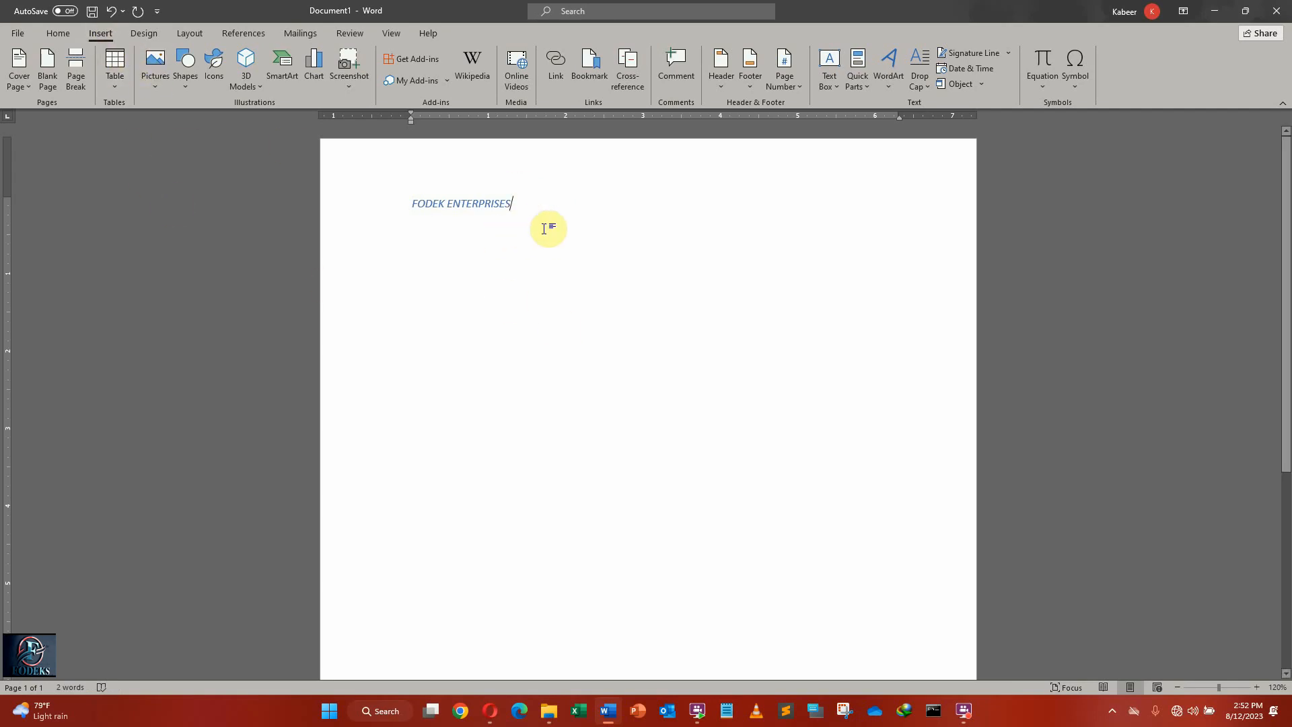
{"action": "key", "text": "Return"}
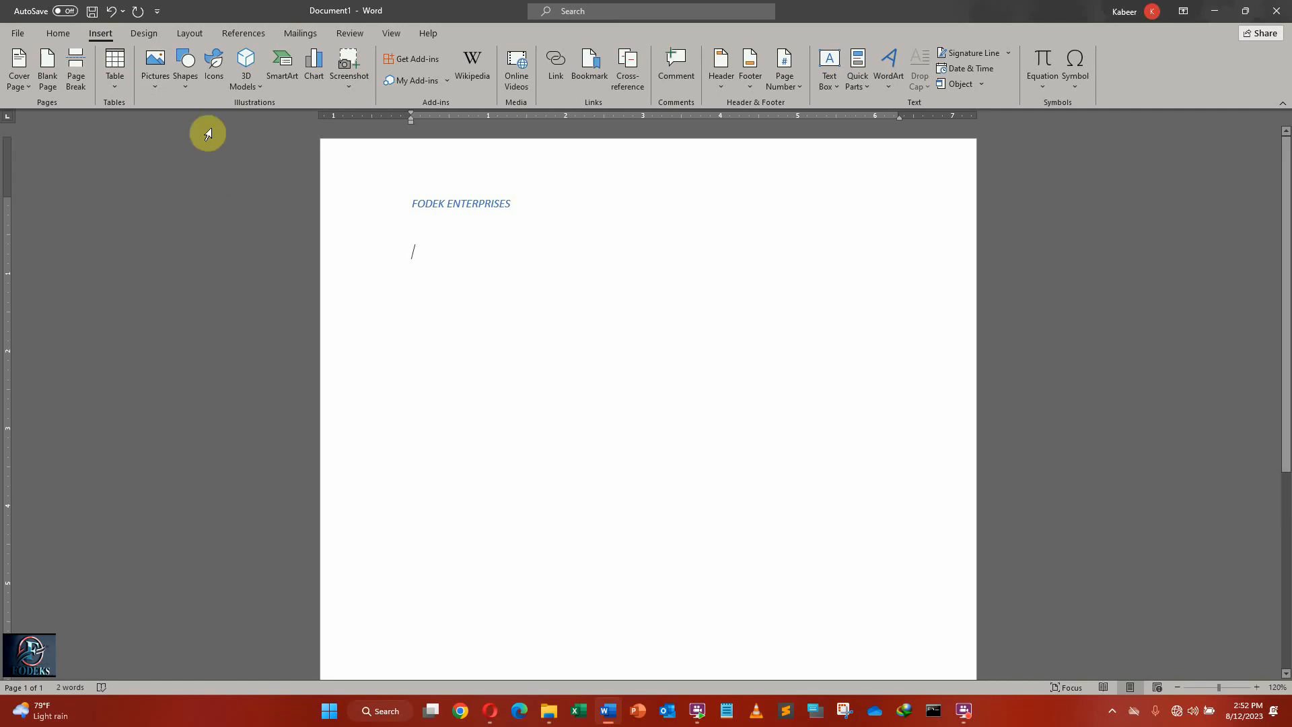
{"action": "left_click", "coordinate": [148, 89]}
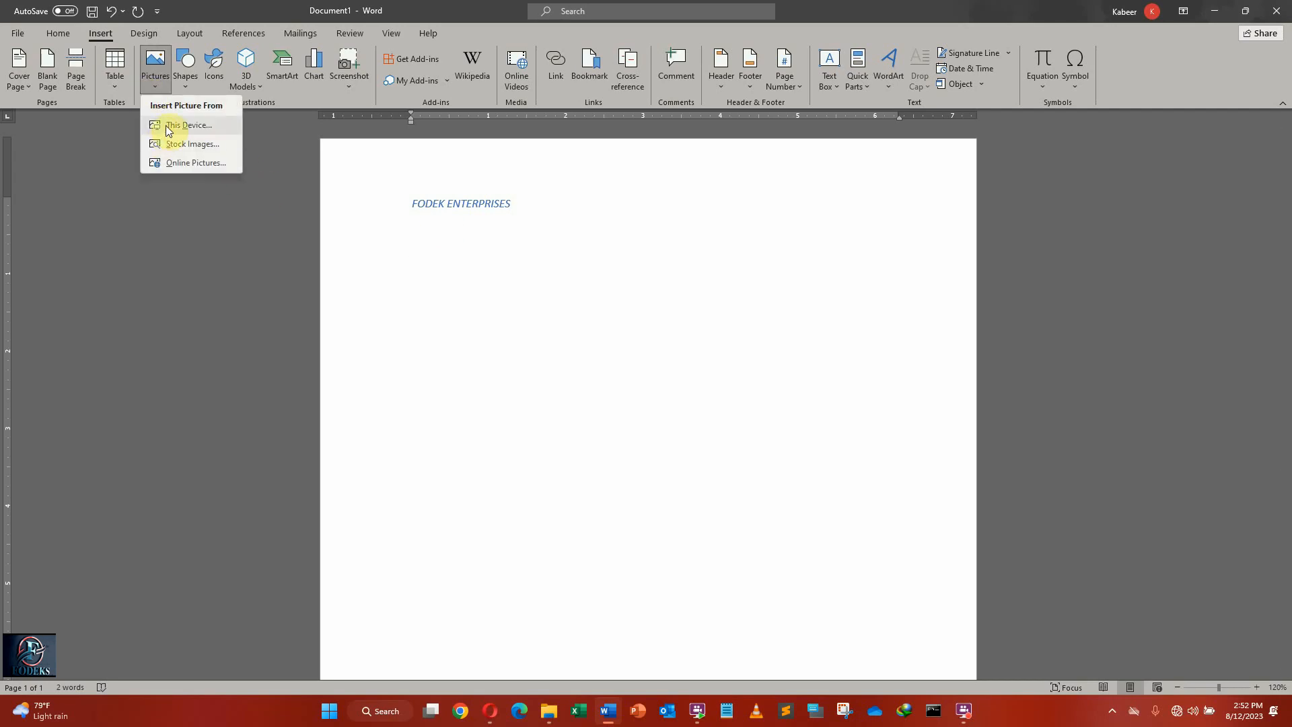
{"action": "left_click", "coordinate": [527, 265]}
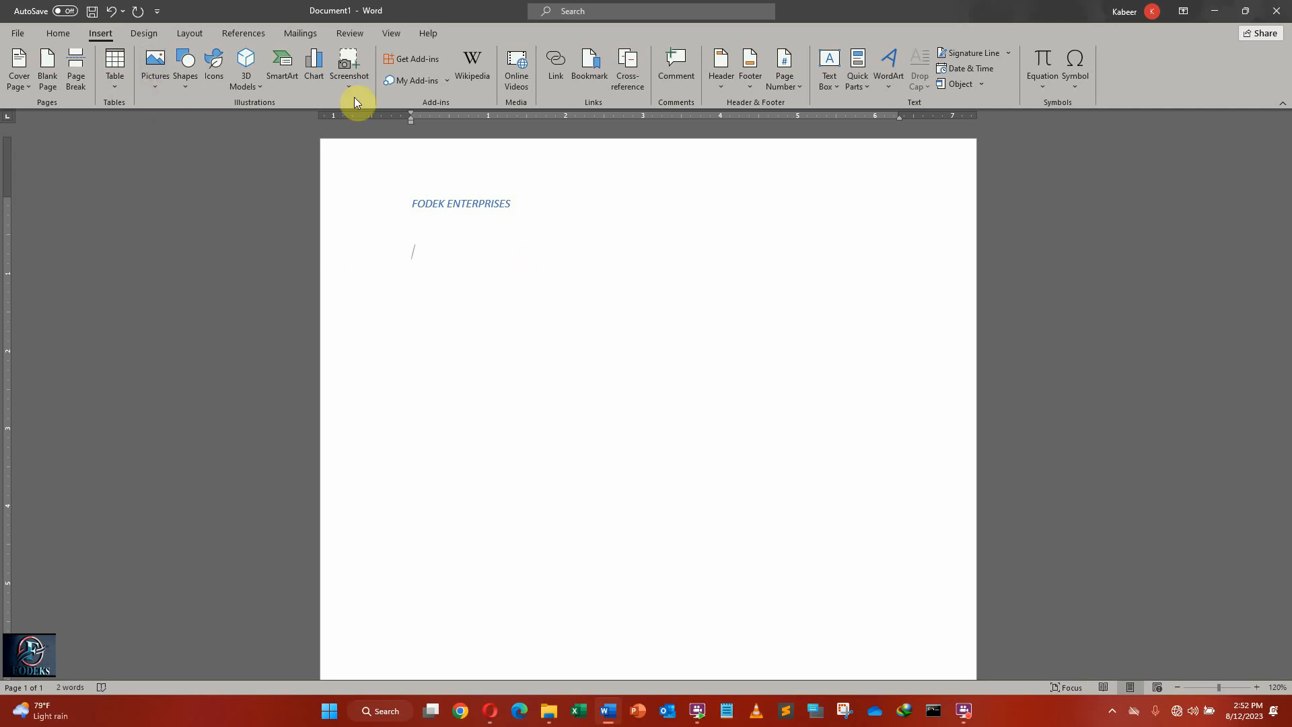
{"action": "left_click", "coordinate": [150, 83]}
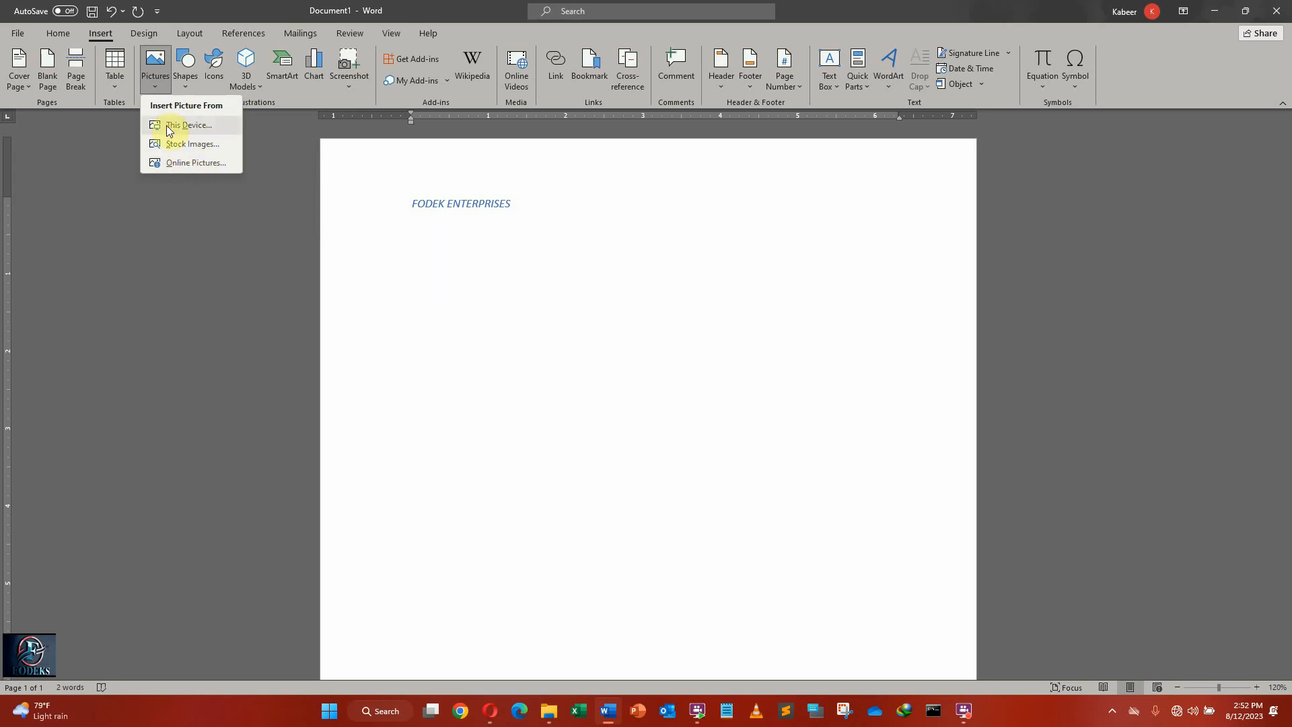
{"action": "left_click", "coordinate": [191, 126]}
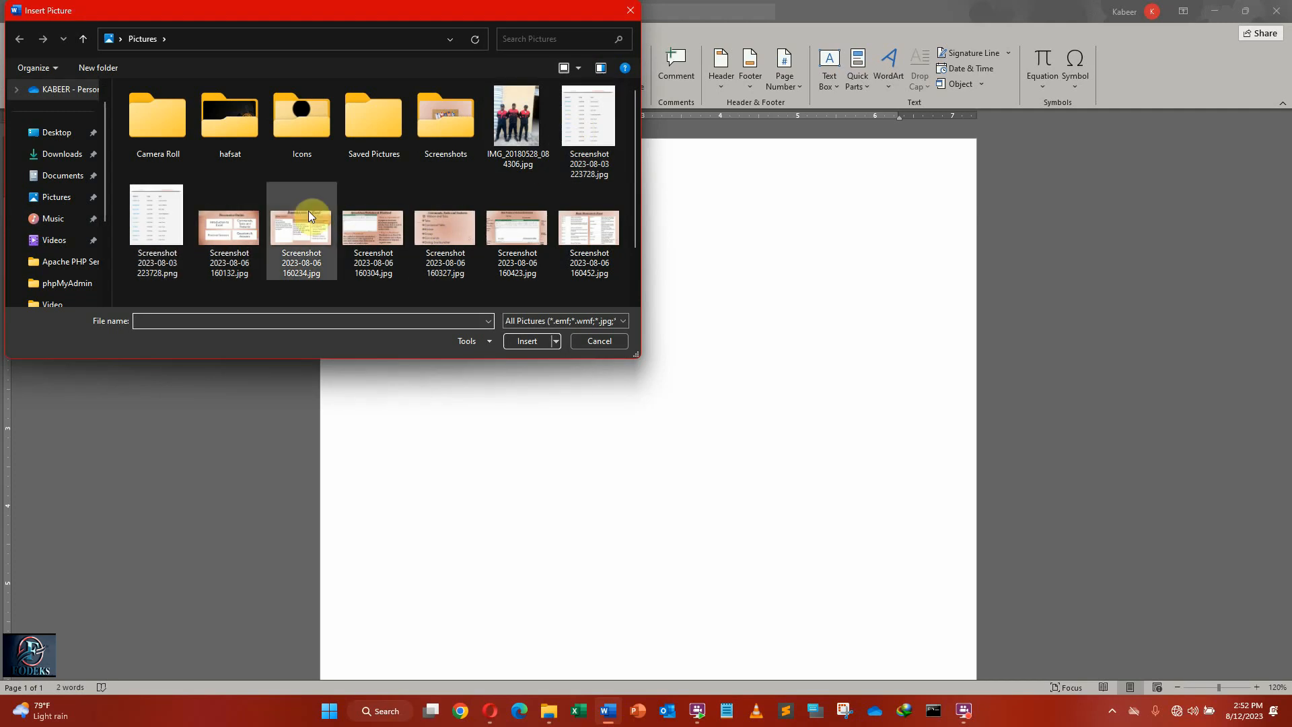
Look through the Icons, Saved Pictures and personal photo folders in Pictures for an image to insert.
{"action": "left_click", "coordinate": [64, 197]}
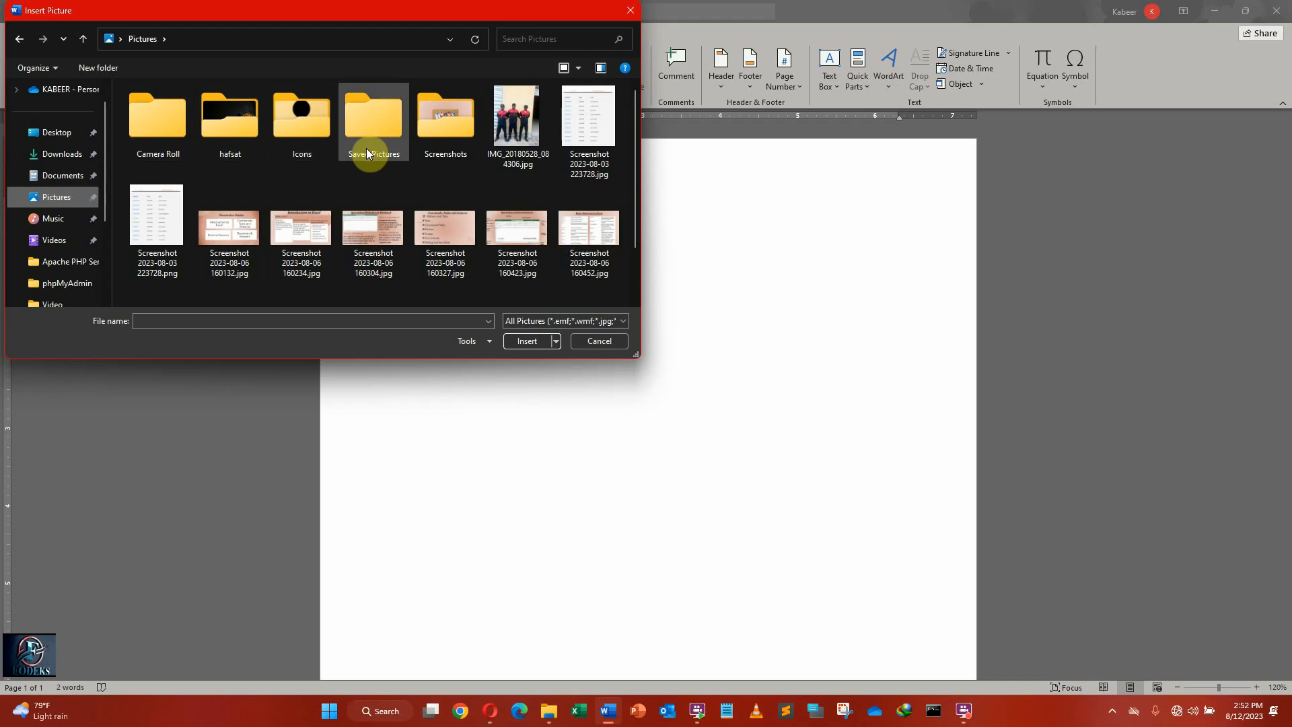
{"action": "double_click", "coordinate": [290, 114]}
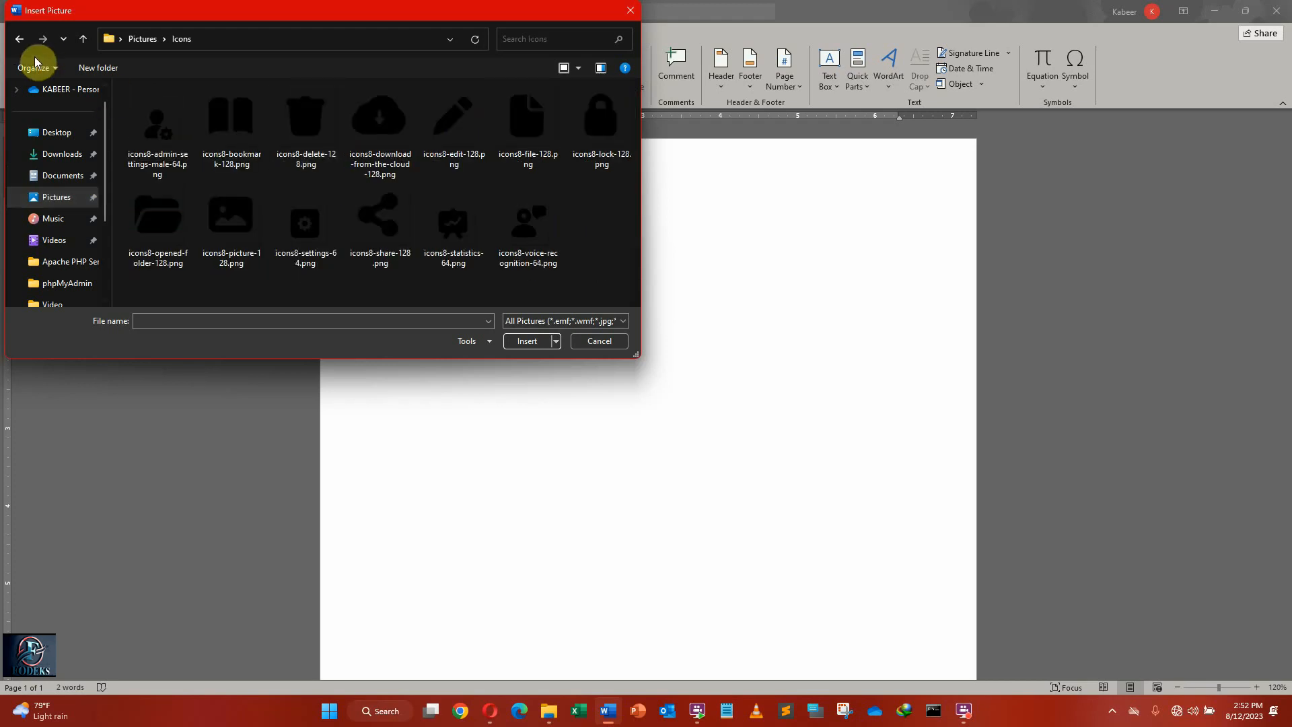
{"action": "left_click", "coordinate": [21, 39]}
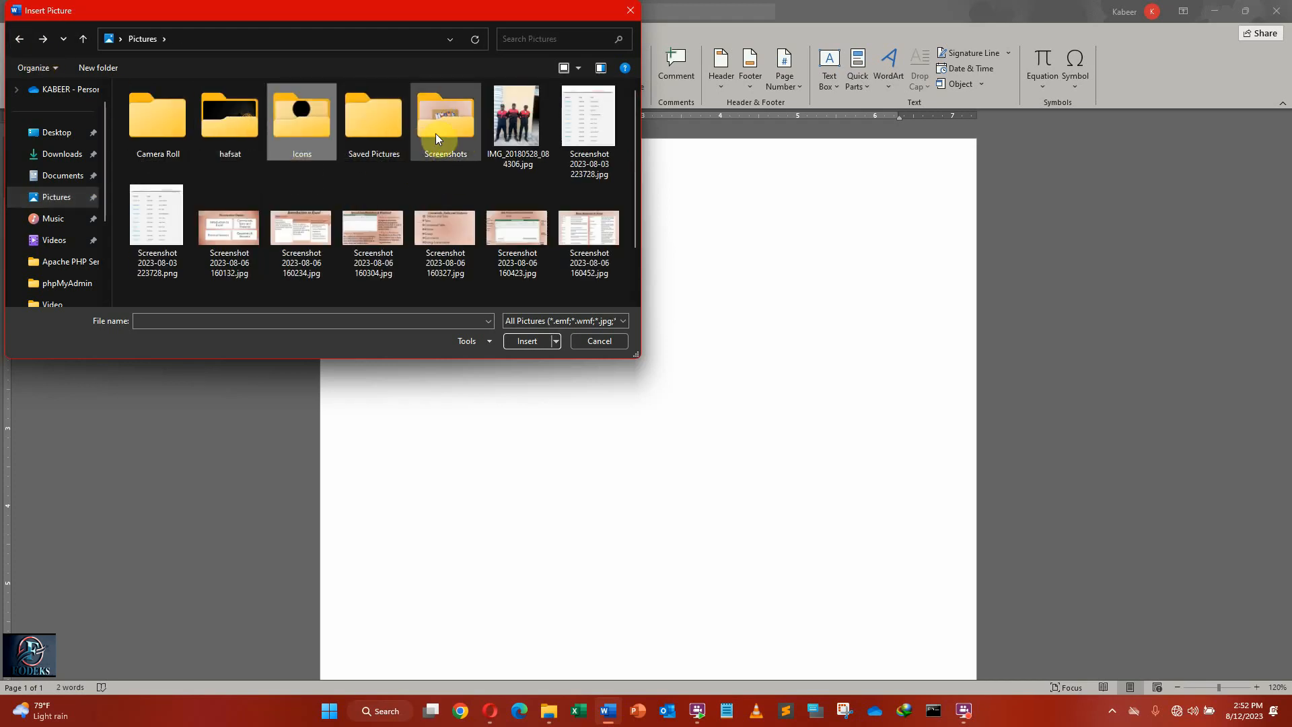
{"action": "left_click", "coordinate": [361, 117]}
{"action": "double_click", "coordinate": [361, 115]}
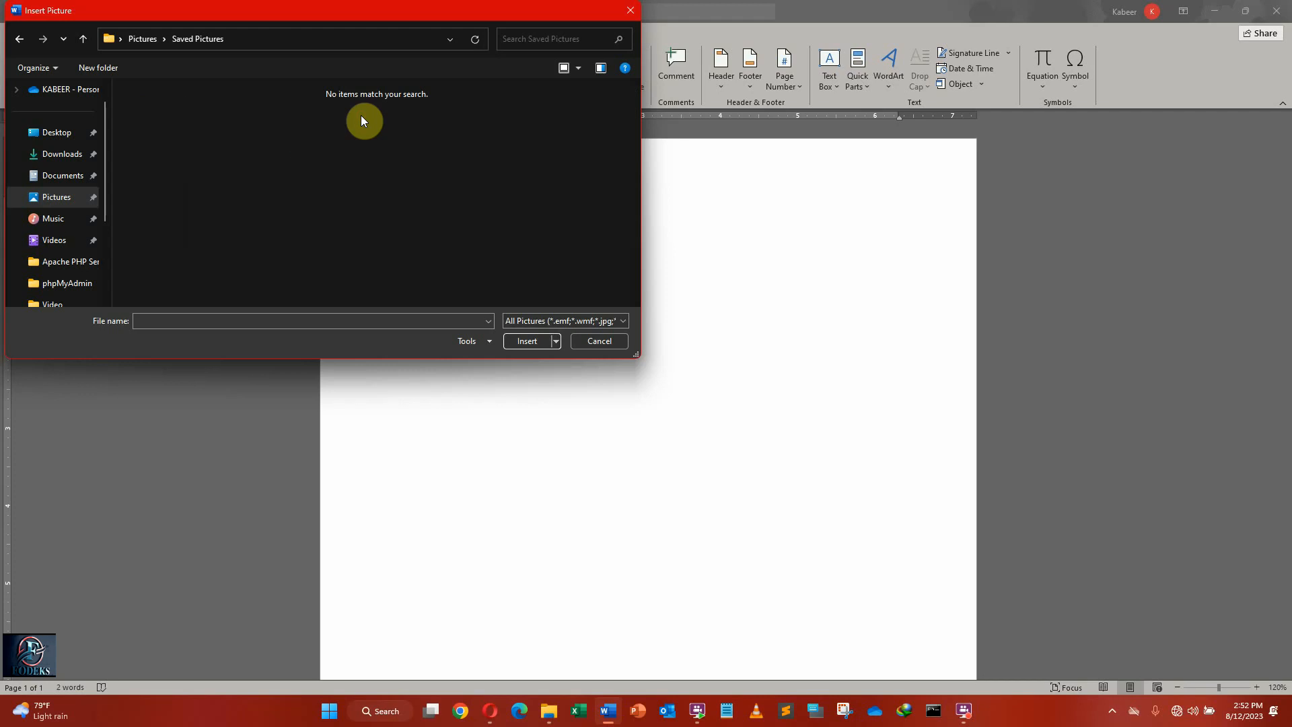
{"action": "left_click", "coordinate": [306, 128]}
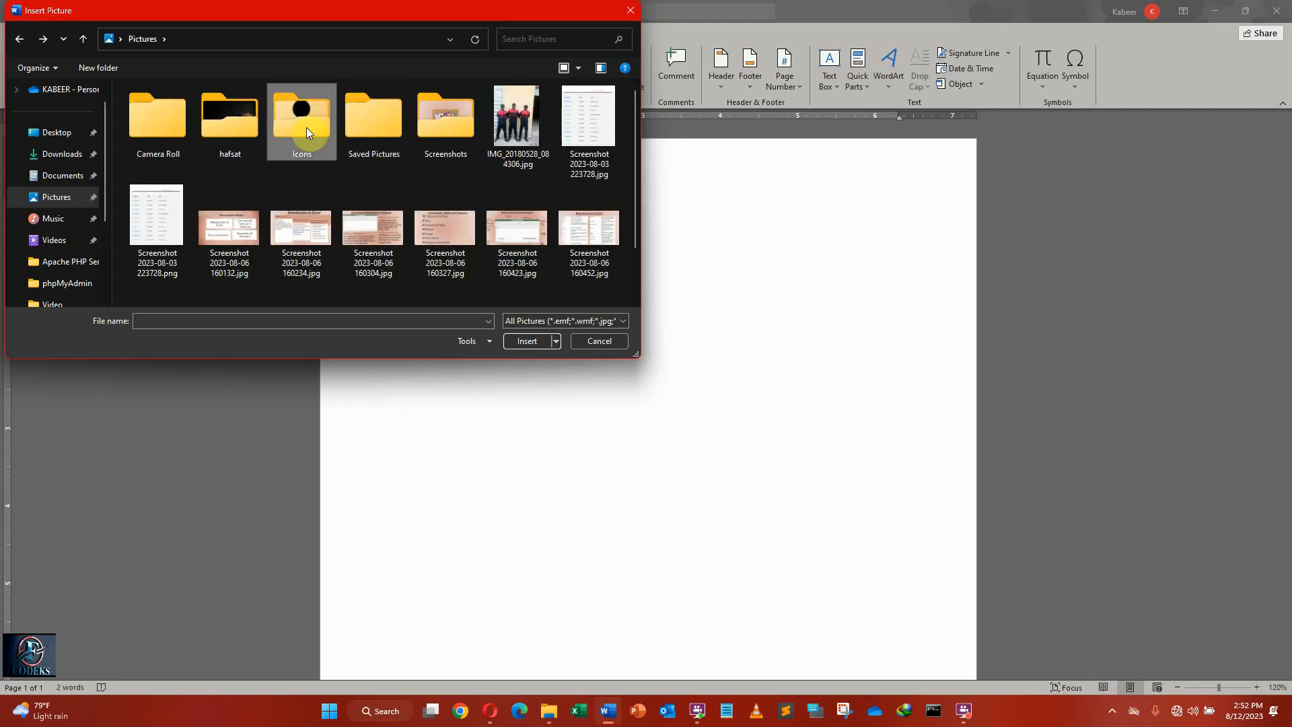
{"action": "double_click", "coordinate": [306, 127]}
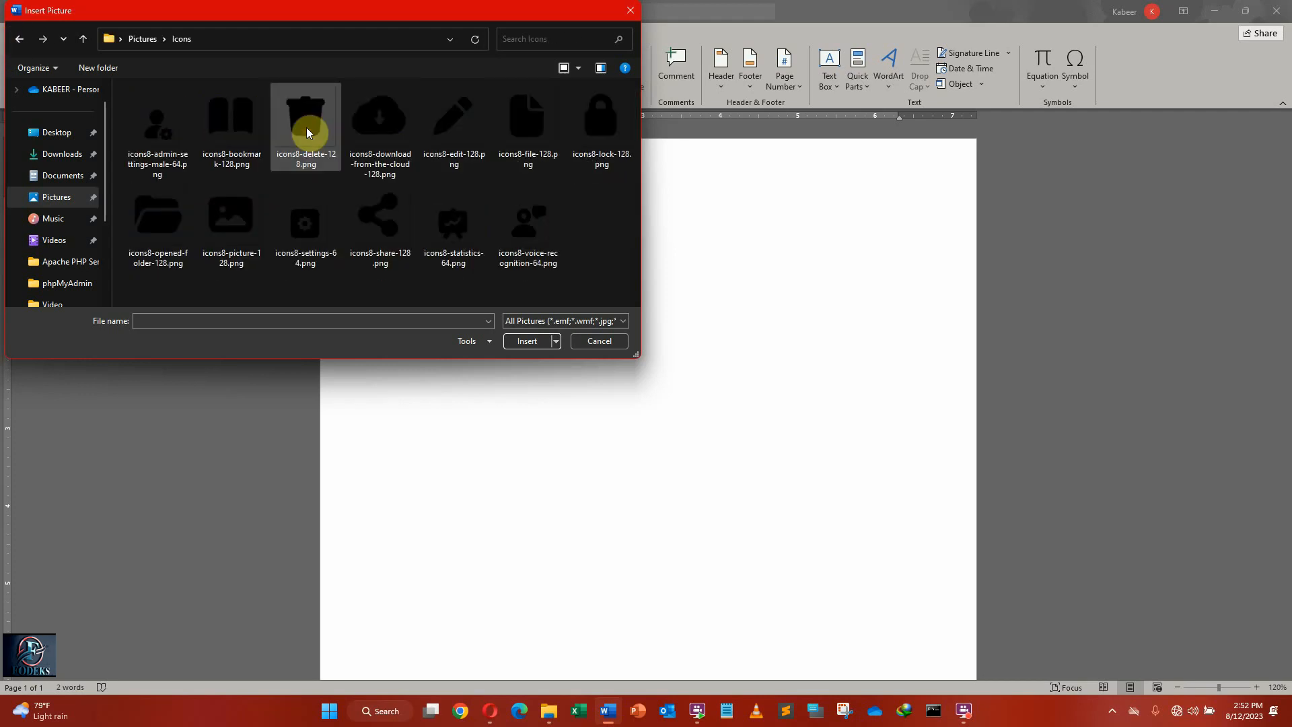
{"action": "left_click", "coordinate": [20, 41]}
{"action": "double_click", "coordinate": [238, 128]}
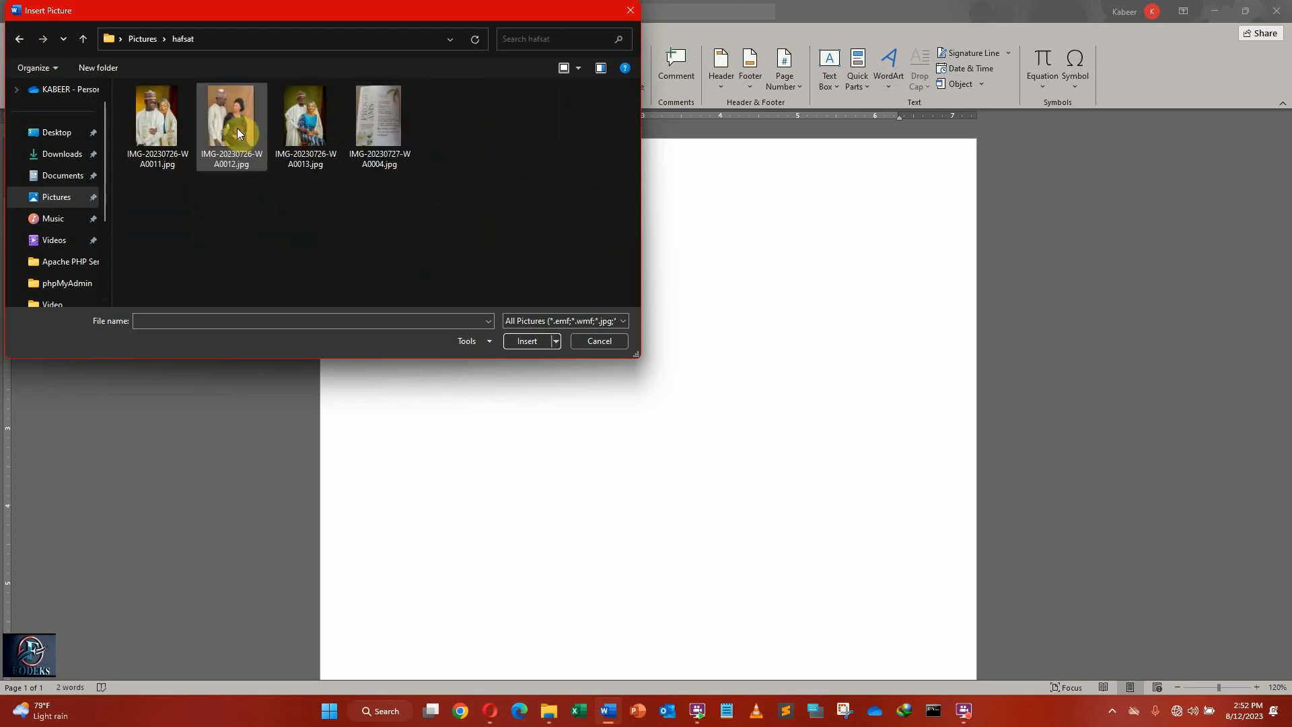
{"action": "left_click", "coordinate": [18, 39]}
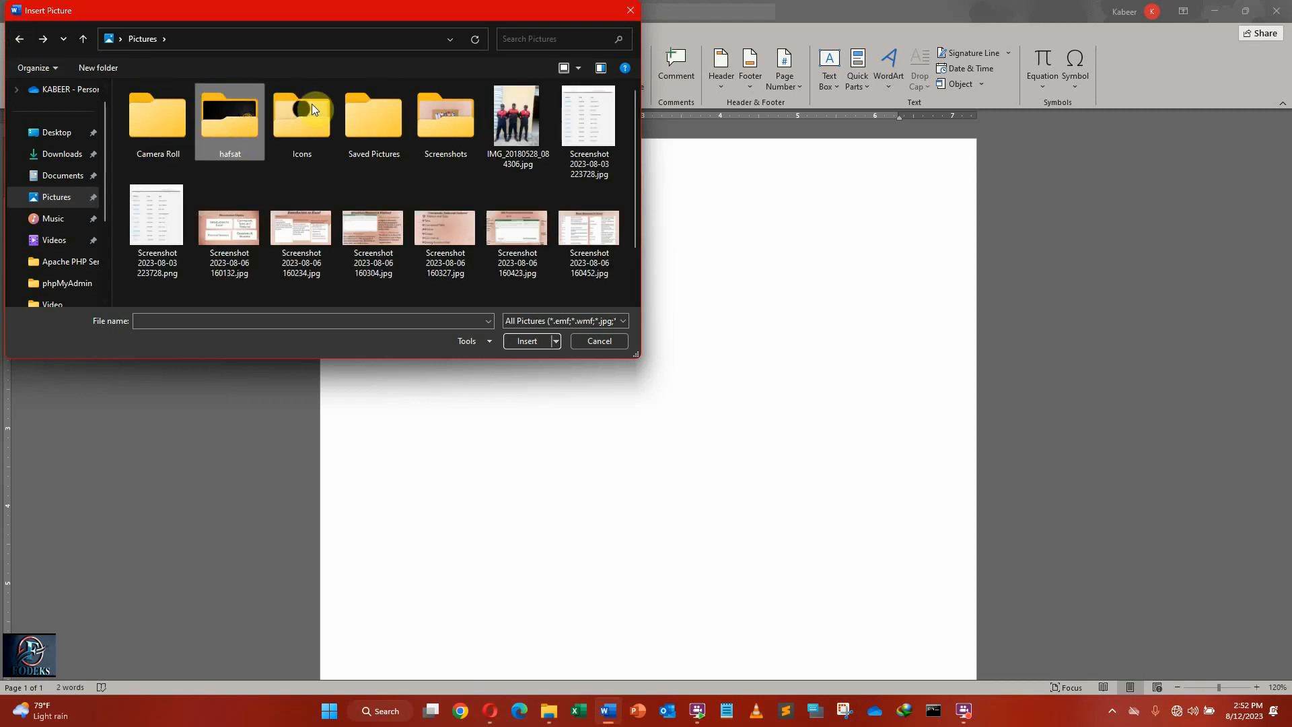
Insert icons8-download-from-the-cloud-128.png from the Icons folder in Pictures below the heading.
{"action": "left_click", "coordinate": [329, 103]}
{"action": "double_click", "coordinate": [329, 104]}
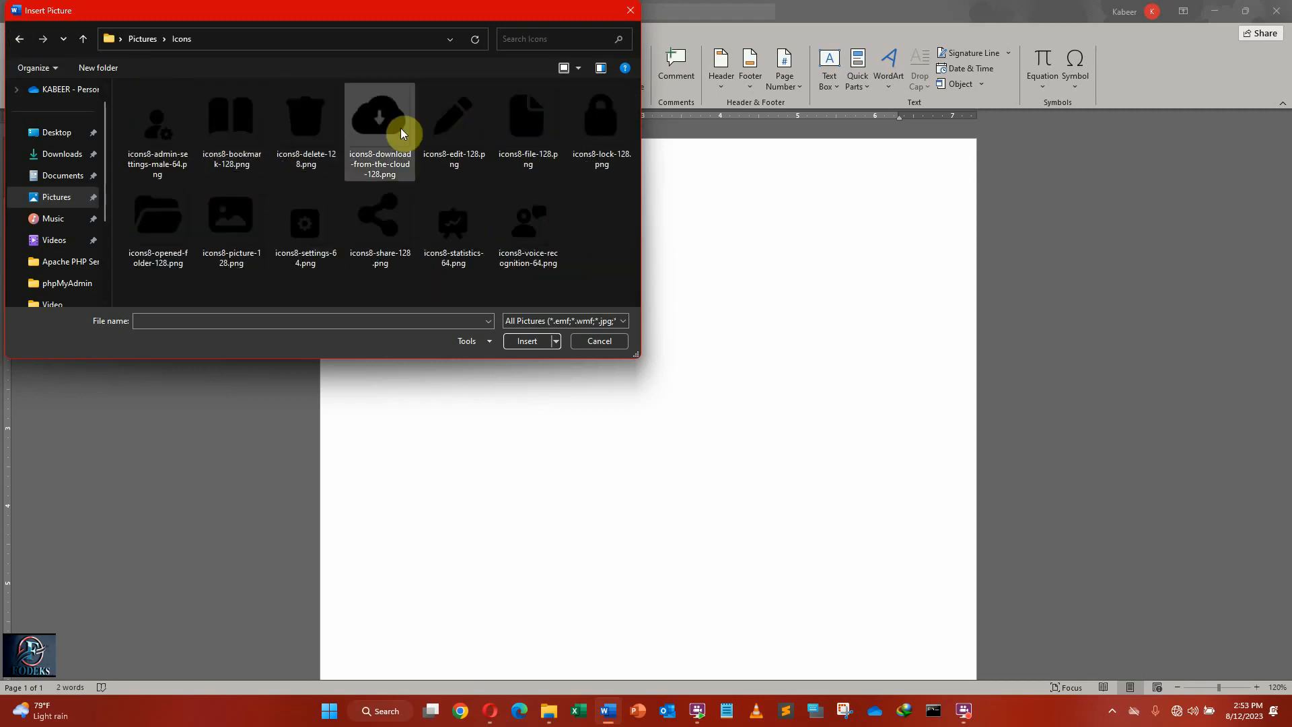
{"action": "left_click", "coordinate": [379, 122]}
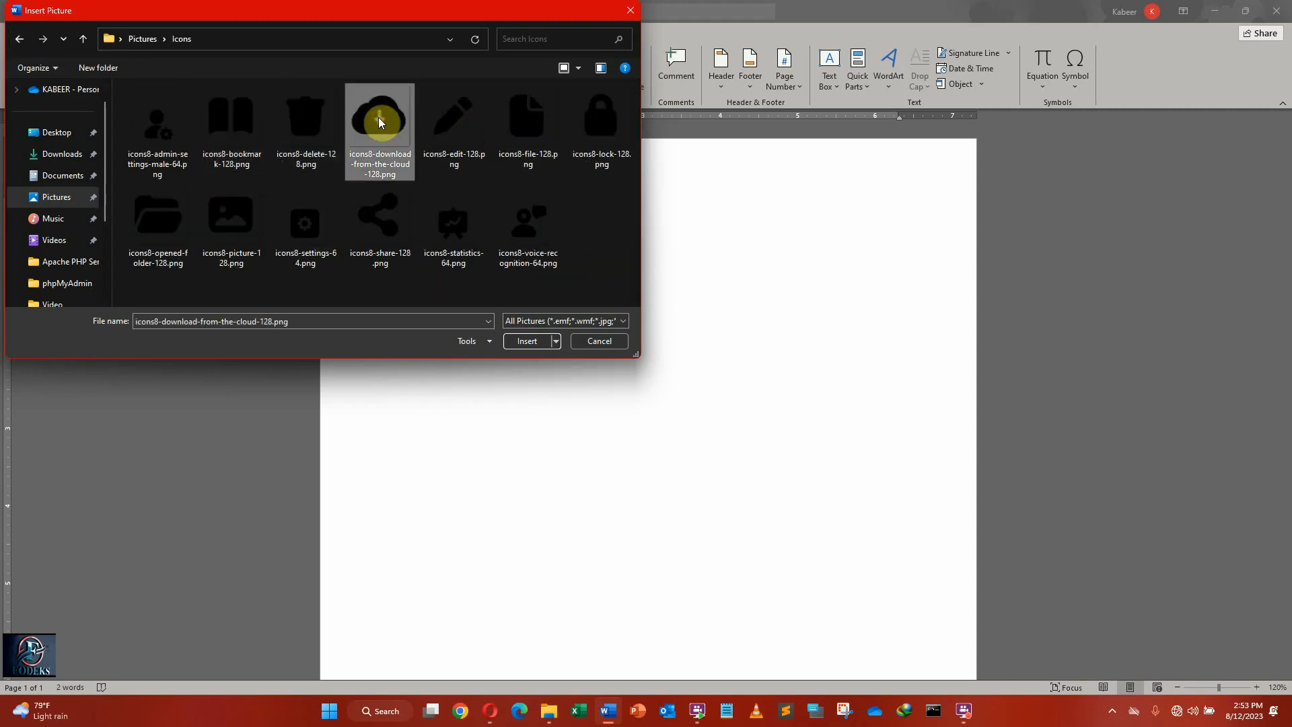
{"action": "left_click", "coordinate": [530, 342]}
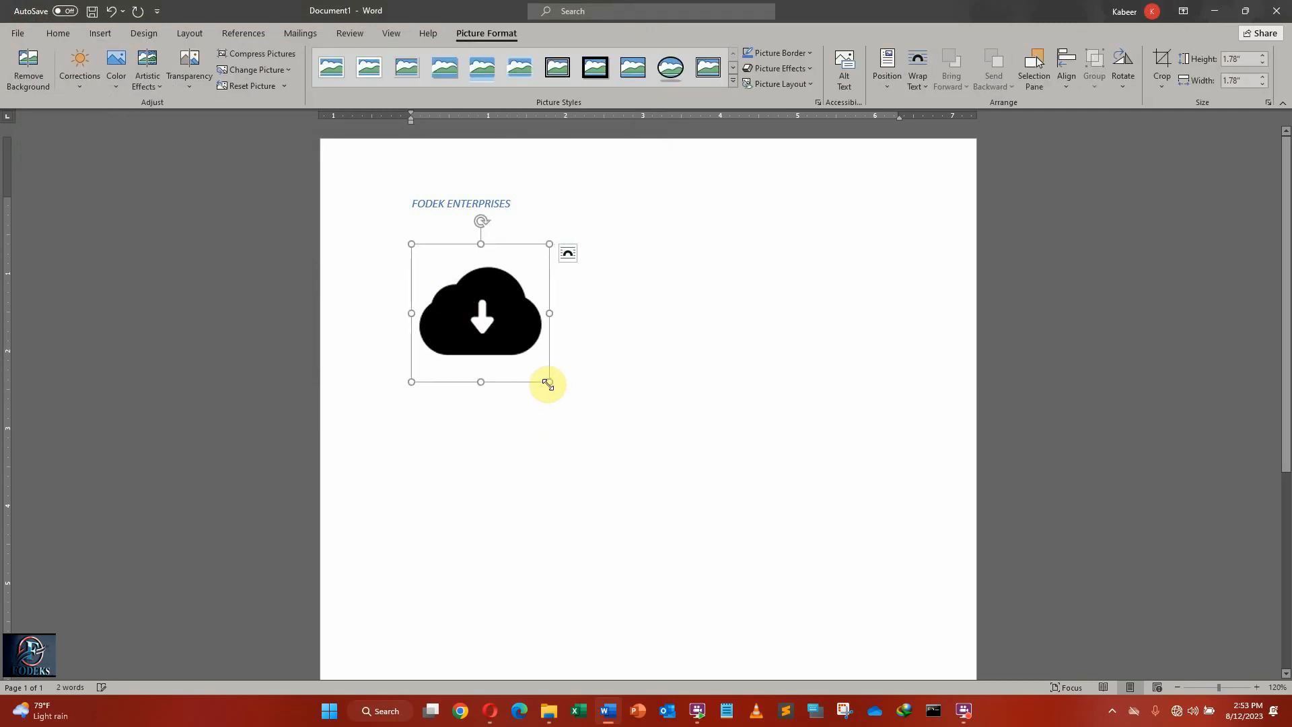
Enlarge the cloud picture proportionally to about 2.93 inches square, and reduce it to about 2.57 inches square.
{"action": "left_click_drag", "start_coordinate": [549, 382], "coordinate": [639, 471]}
{"action": "left_click", "coordinate": [649, 326]}
{"action": "left_click", "coordinate": [525, 355]}
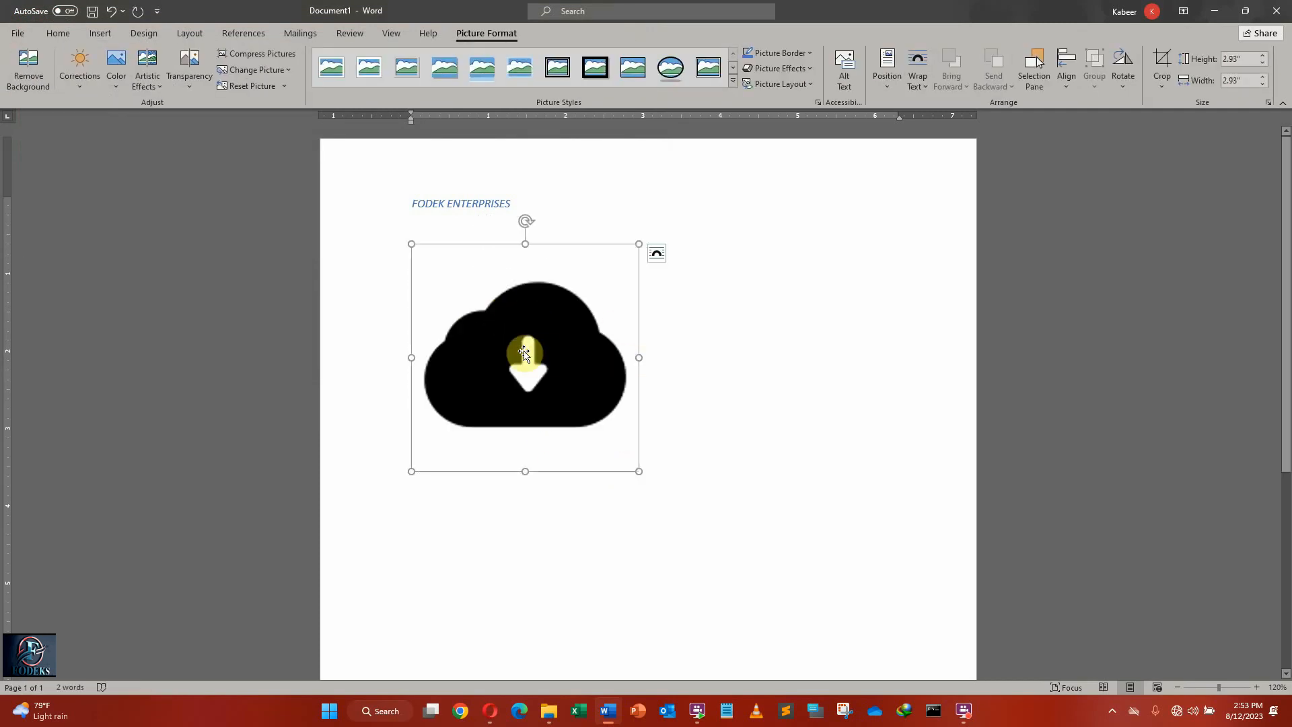
{"action": "left_click", "coordinate": [669, 366]}
{"action": "left_click", "coordinate": [515, 328]}
{"action": "left_click_drag", "start_coordinate": [638, 243], "coordinate": [612, 272]}
Try to move the cloud picture lower and further right on the page while it is in line with text.
{"action": "left_click_drag", "start_coordinate": [475, 350], "coordinate": [516, 442]}
{"action": "left_click_drag", "start_coordinate": [497, 327], "coordinate": [595, 407]}
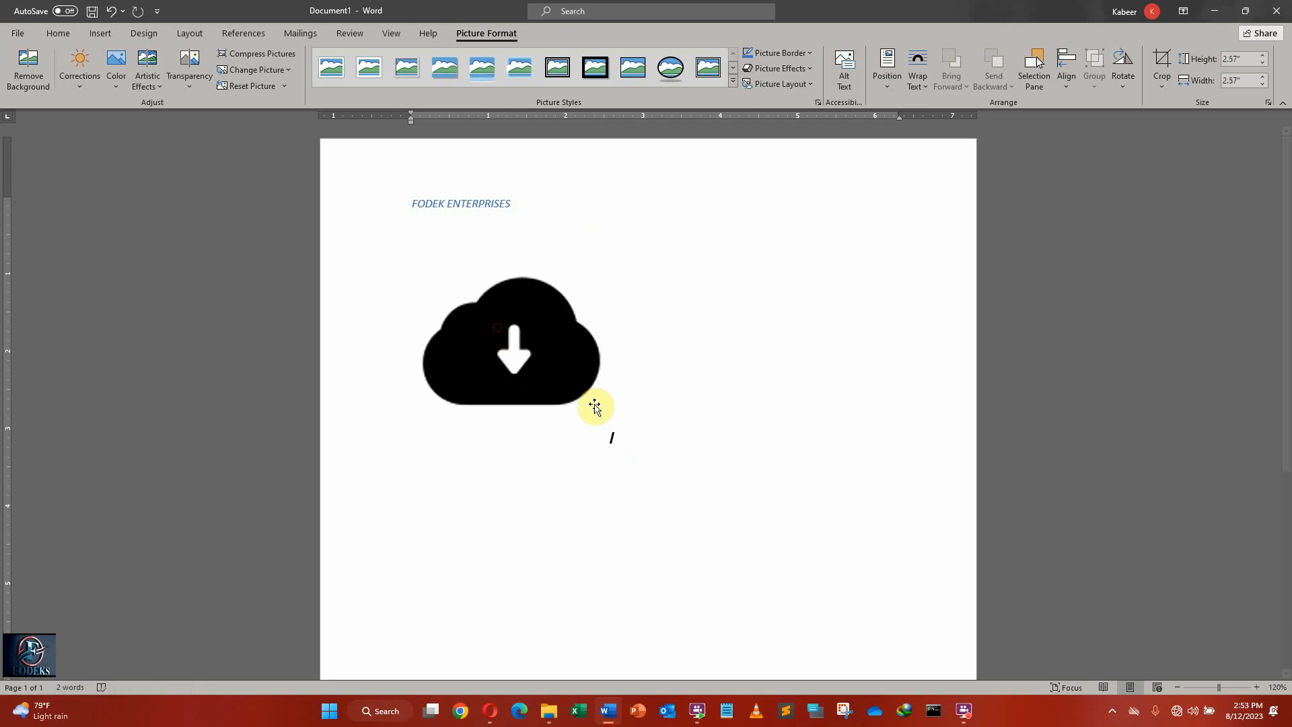
{"action": "left_click_drag", "start_coordinate": [522, 350], "coordinate": [606, 430]}
{"action": "left_click_drag", "start_coordinate": [411, 250], "coordinate": [542, 369]}
{"action": "left_click_drag", "start_coordinate": [450, 275], "coordinate": [547, 407]}
{"action": "left_click_drag", "start_coordinate": [486, 279], "coordinate": [584, 415]}
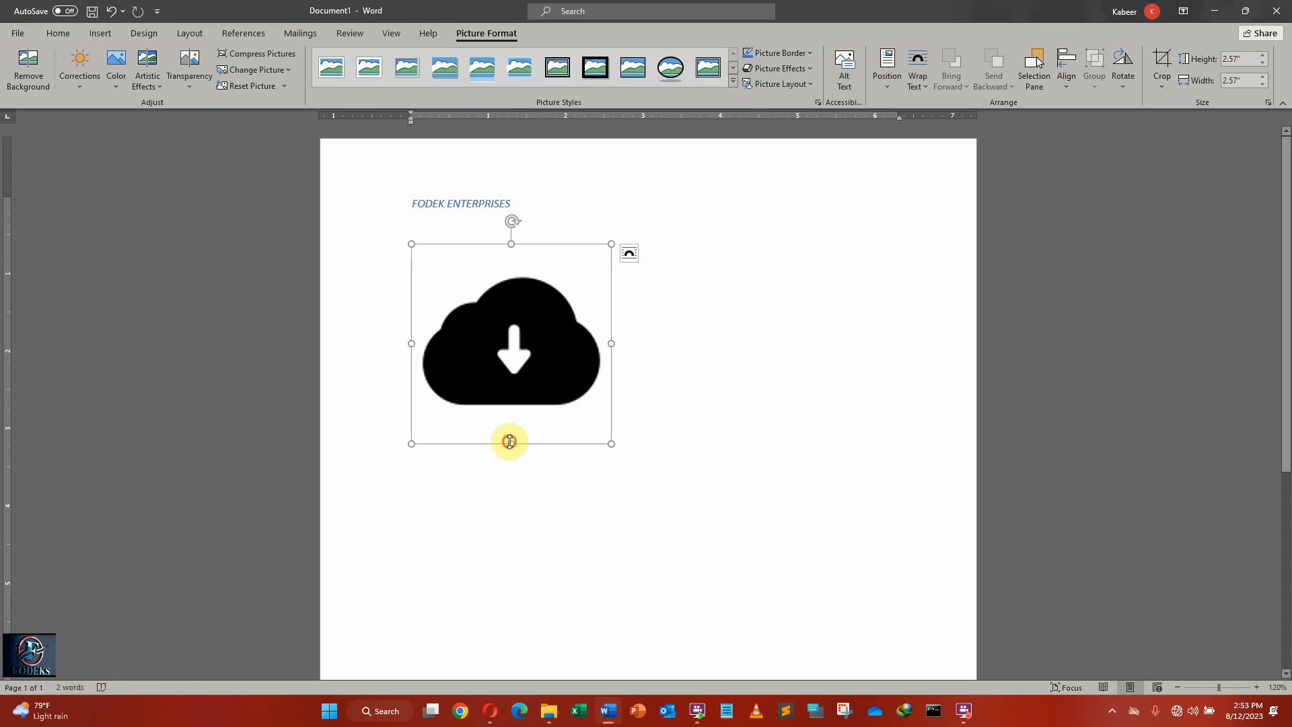
Stretch the cloud picture to about 3.41 inches high and 2.97 inches wide.
{"action": "left_click_drag", "start_coordinate": [510, 444], "coordinate": [510, 509]}
{"action": "left_click_drag", "start_coordinate": [611, 373], "coordinate": [642, 376]}
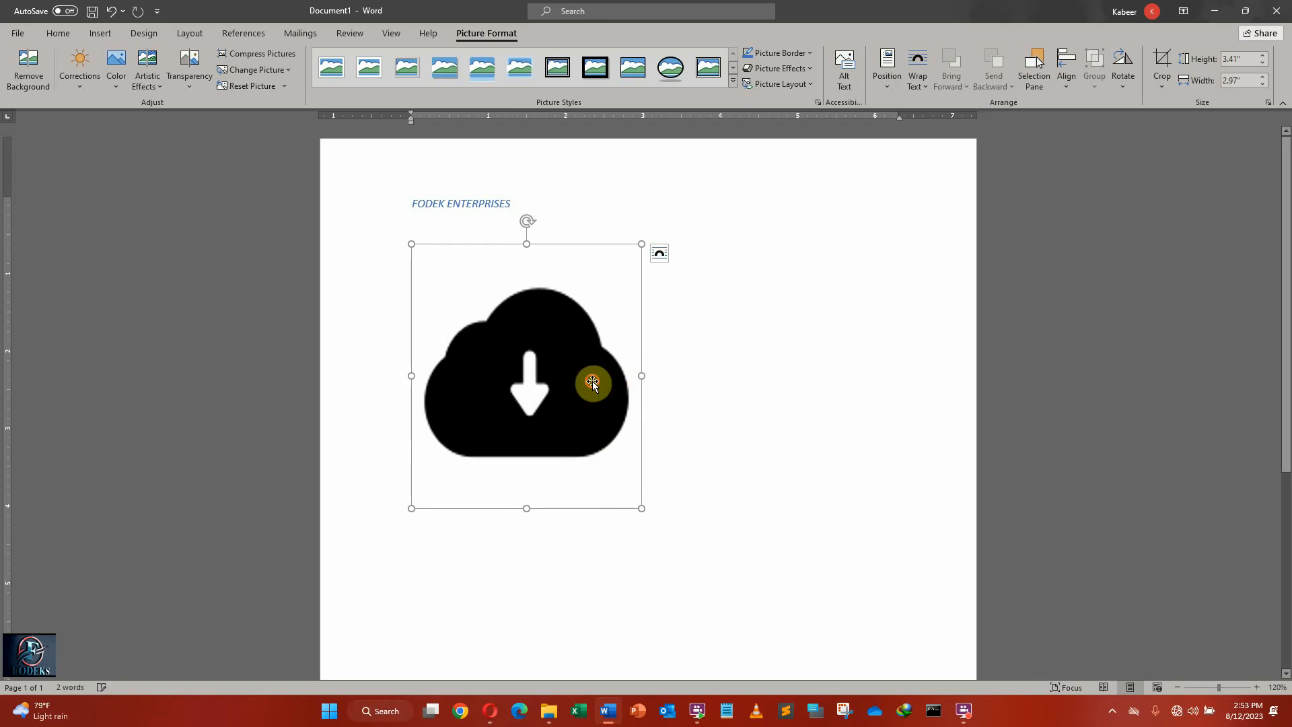
Set the cloud picture's text wrapping to Tight and move it about 1.1 inches right and slightly down, towards the page's centre.
{"action": "left_click", "coordinate": [660, 254]}
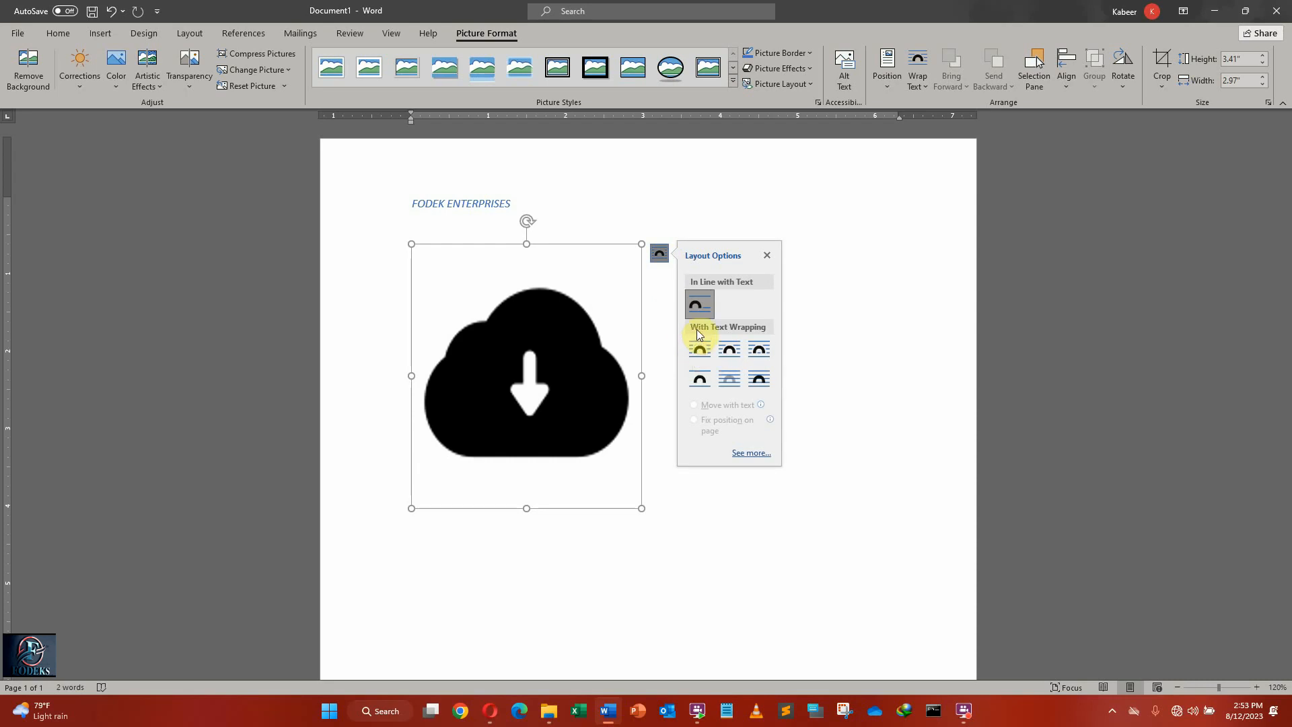
{"action": "left_click", "coordinate": [729, 349]}
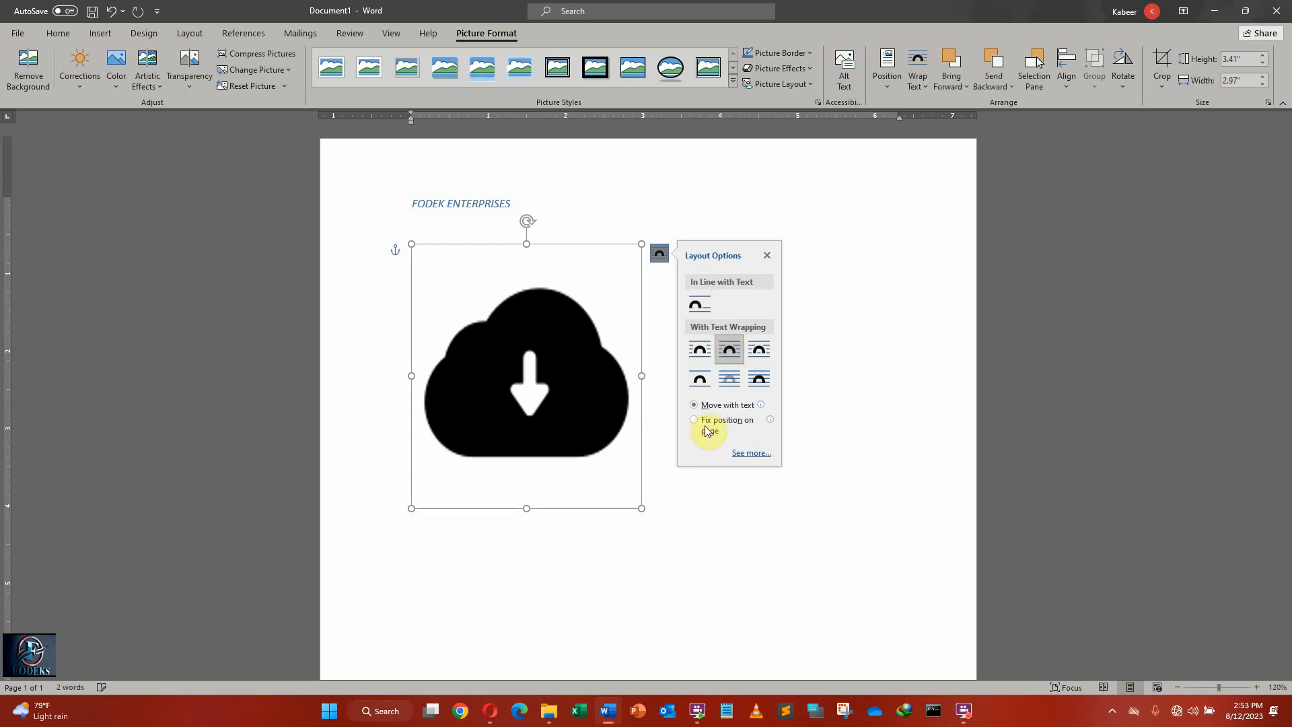
{"action": "left_click", "coordinate": [767, 255]}
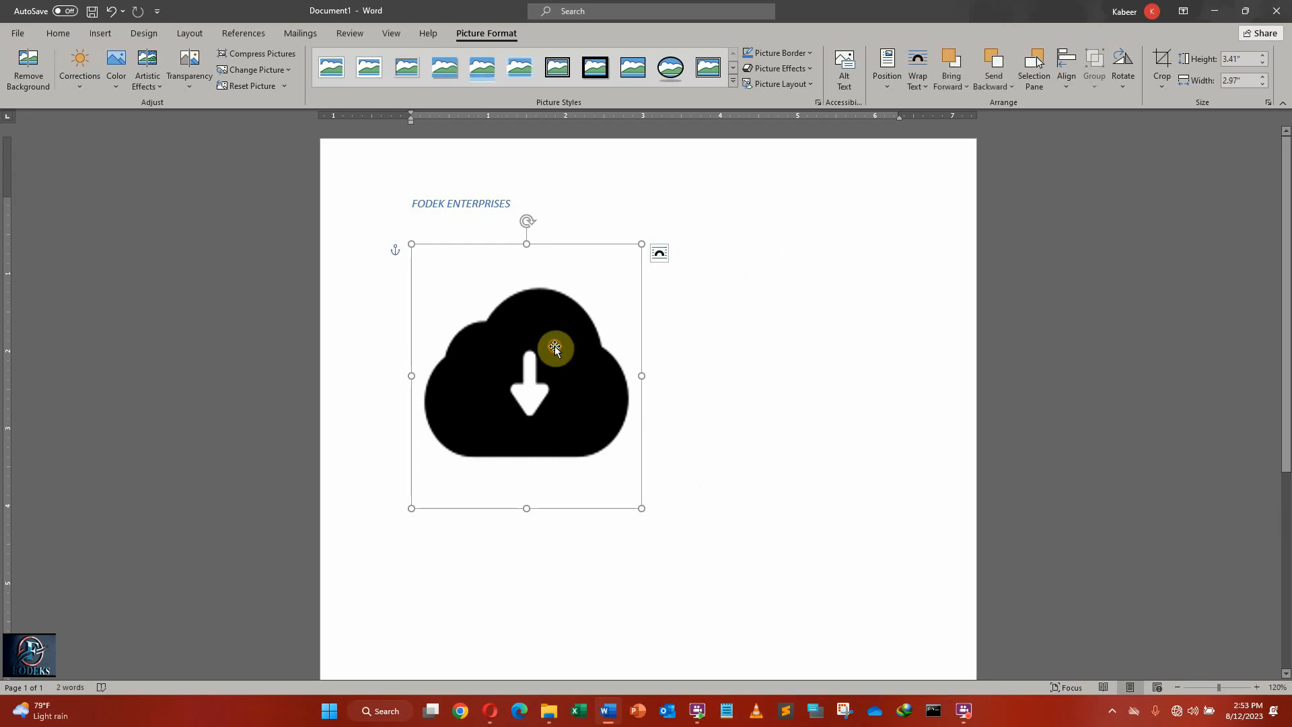
{"action": "left_click_drag", "start_coordinate": [554, 346], "coordinate": [615, 349]}
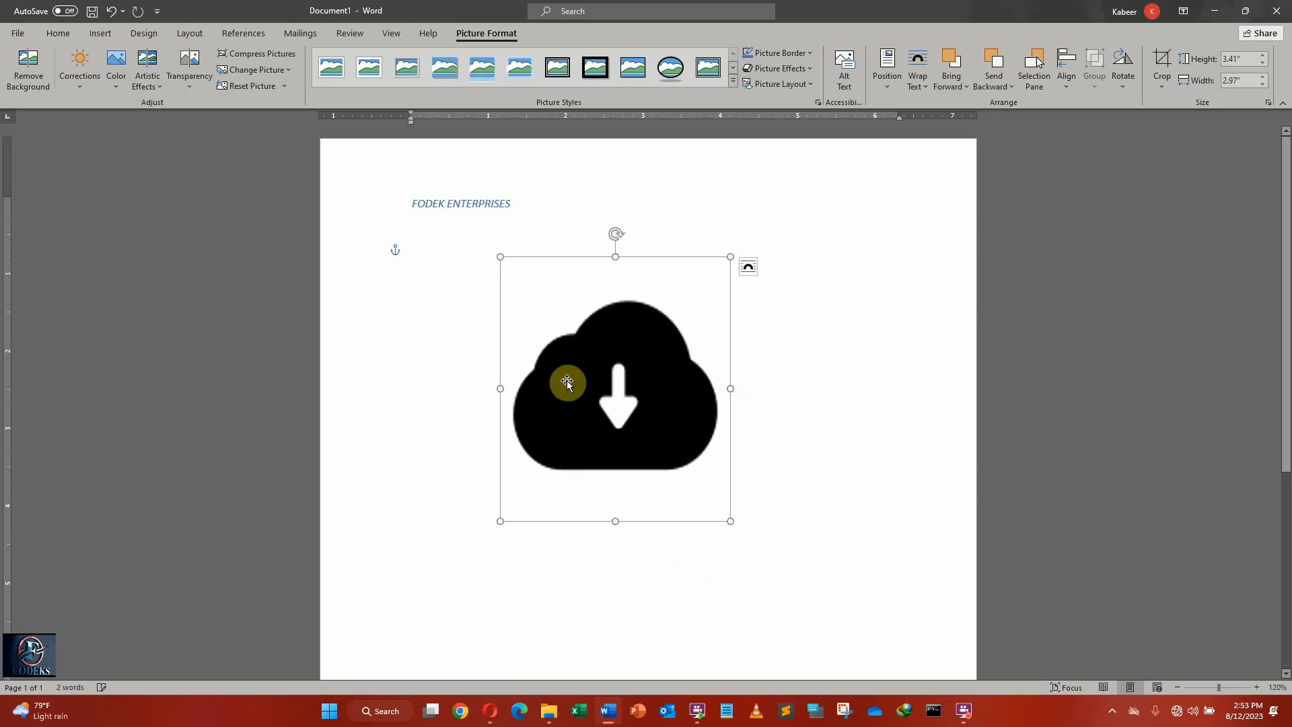